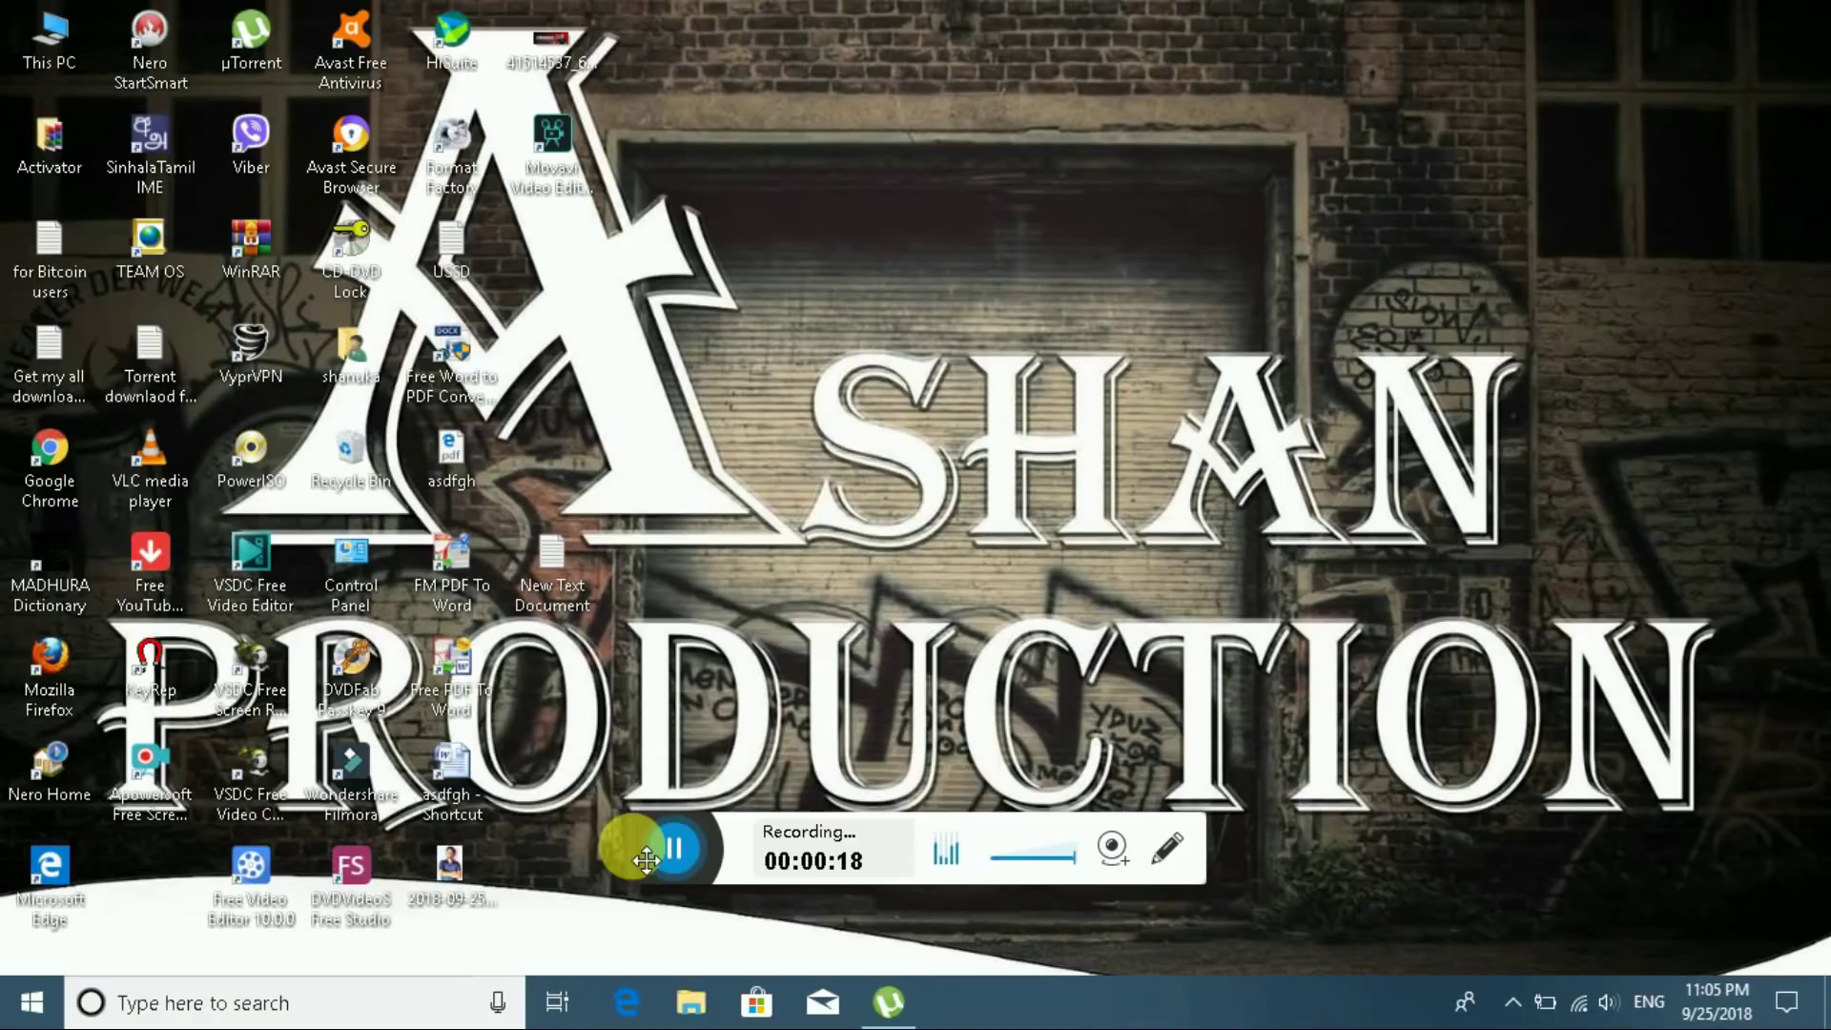
Refresh the Windows desktop fifteen times from its right-click menu.
right_click(787, 291)
left_click(835, 363)
right_click(790, 292)
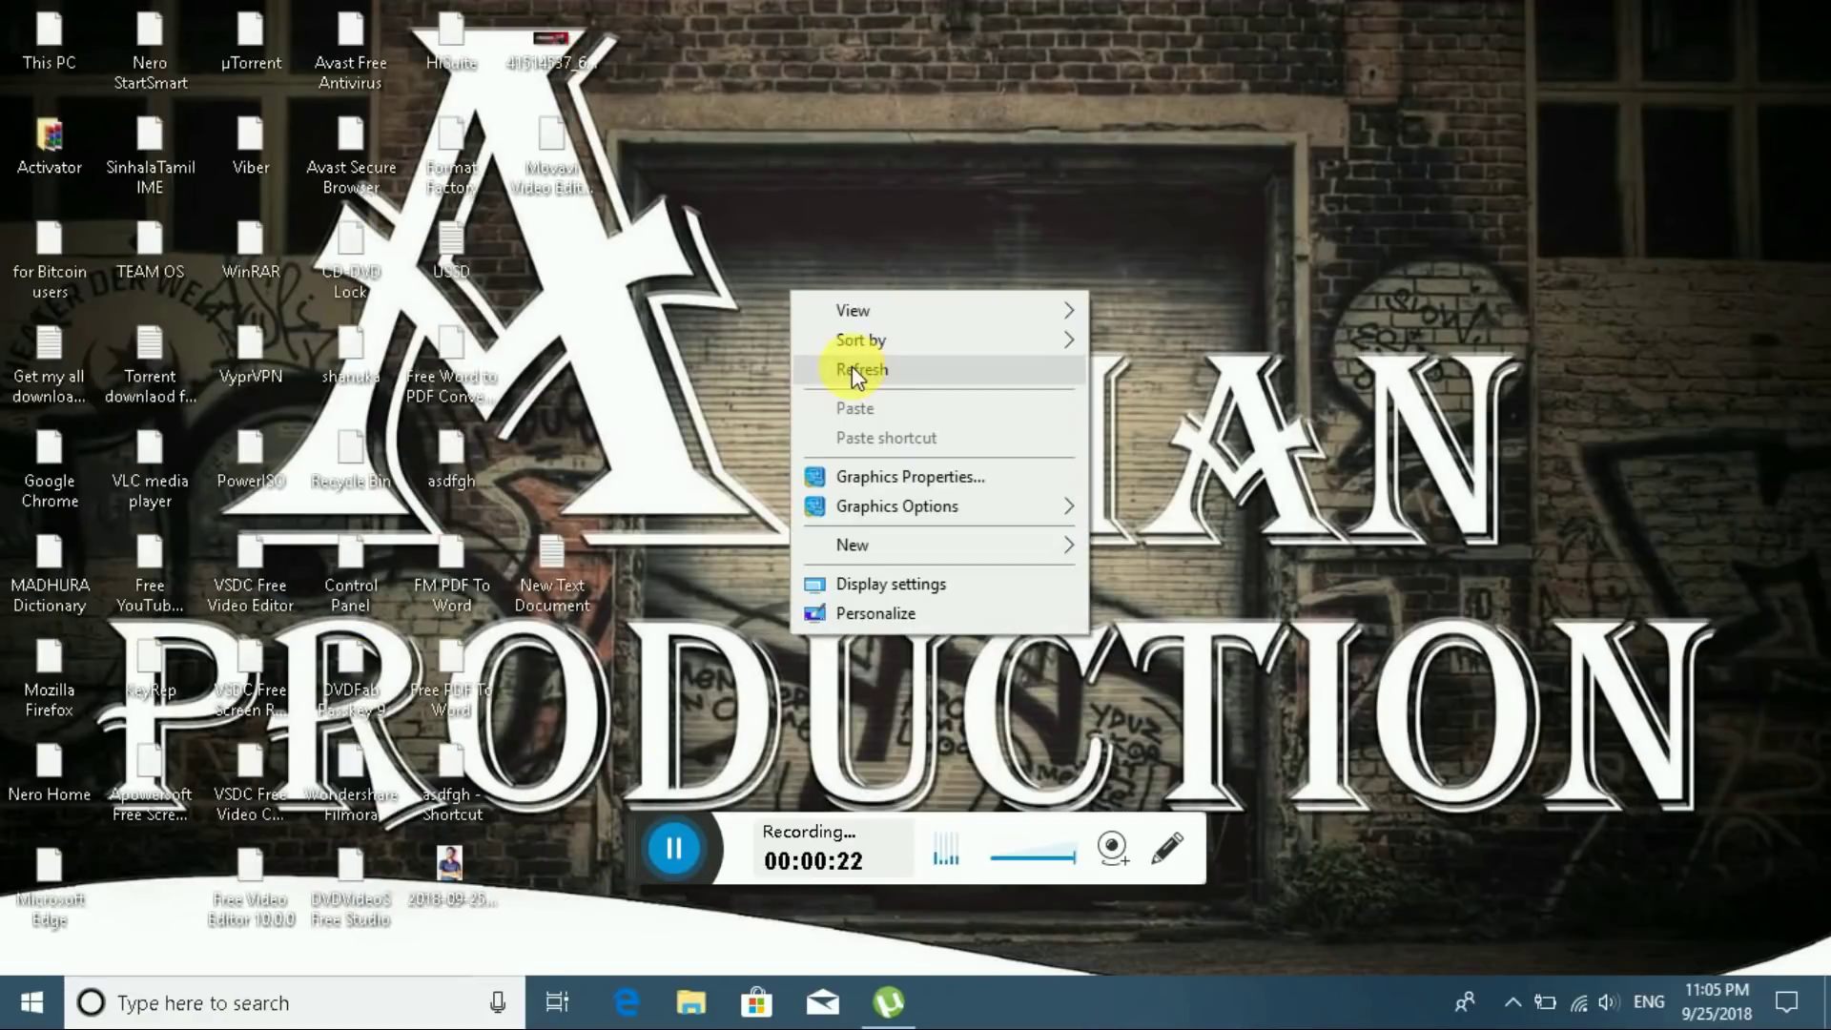
left_click(850, 366)
right_click(802, 278)
left_click(849, 354)
right_click(790, 271)
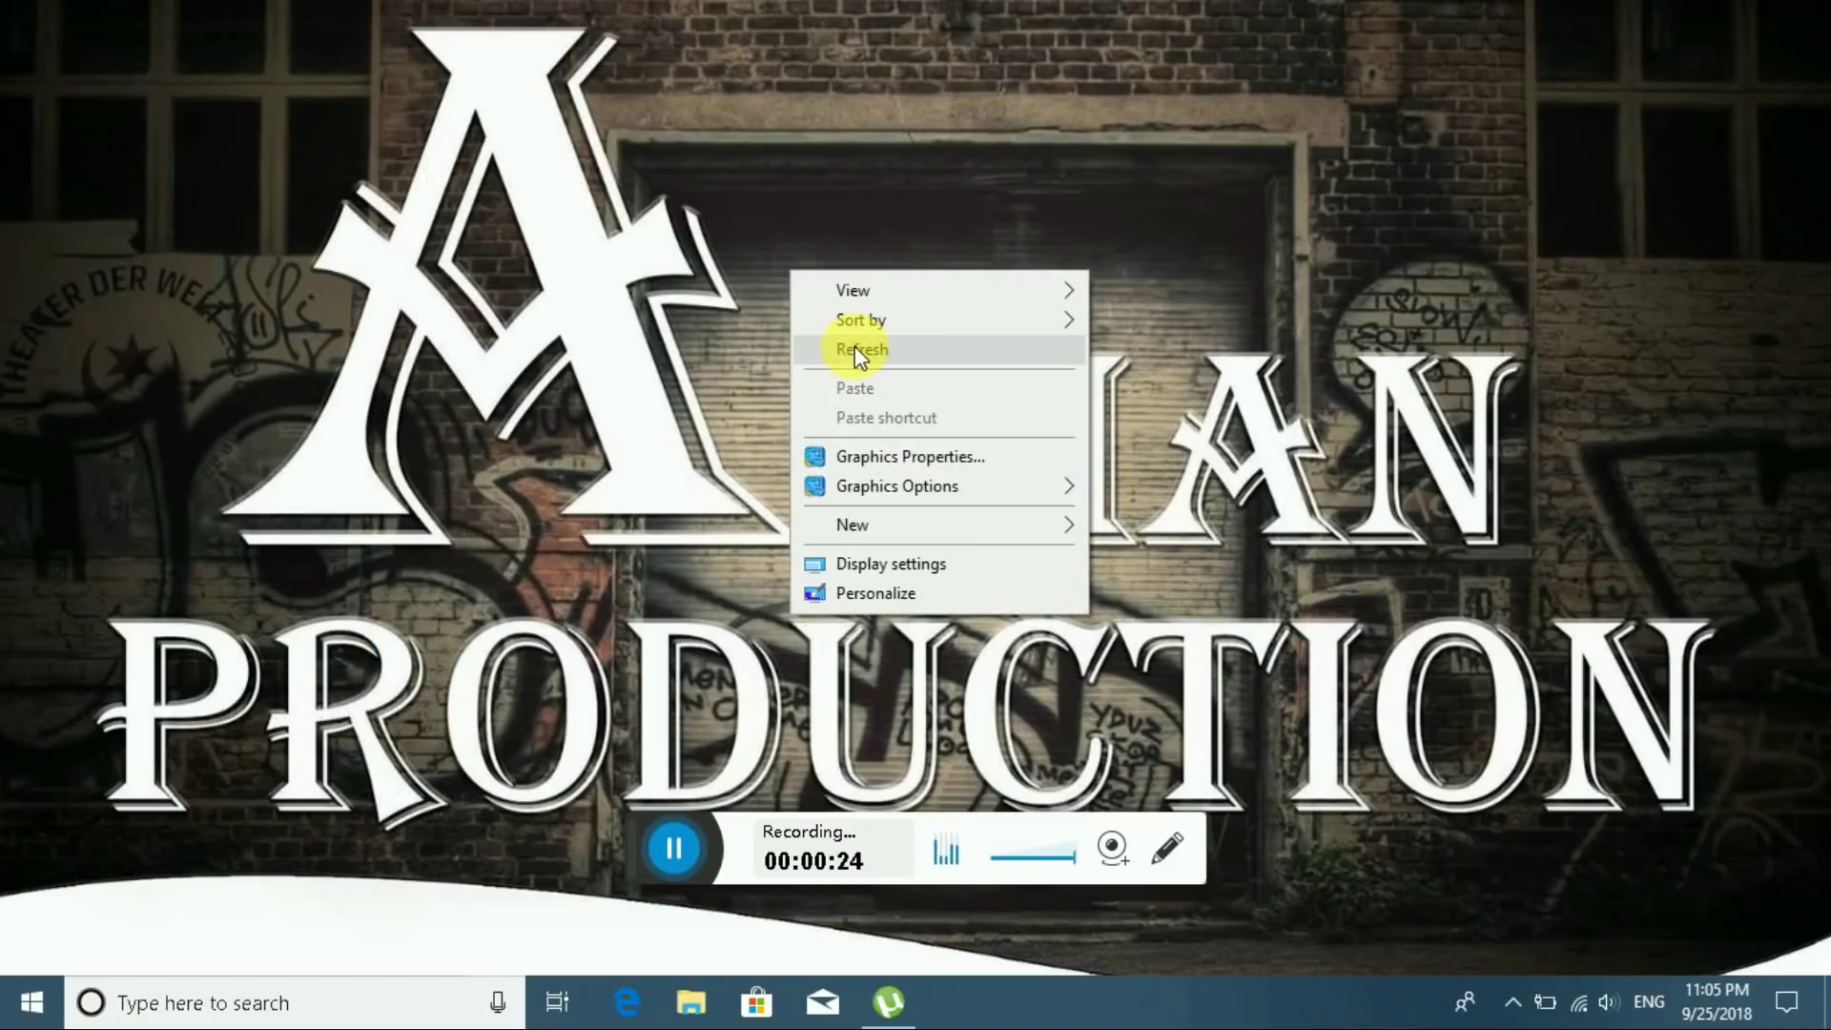
left_click(858, 355)
right_click(791, 271)
left_click(858, 353)
right_click(771, 273)
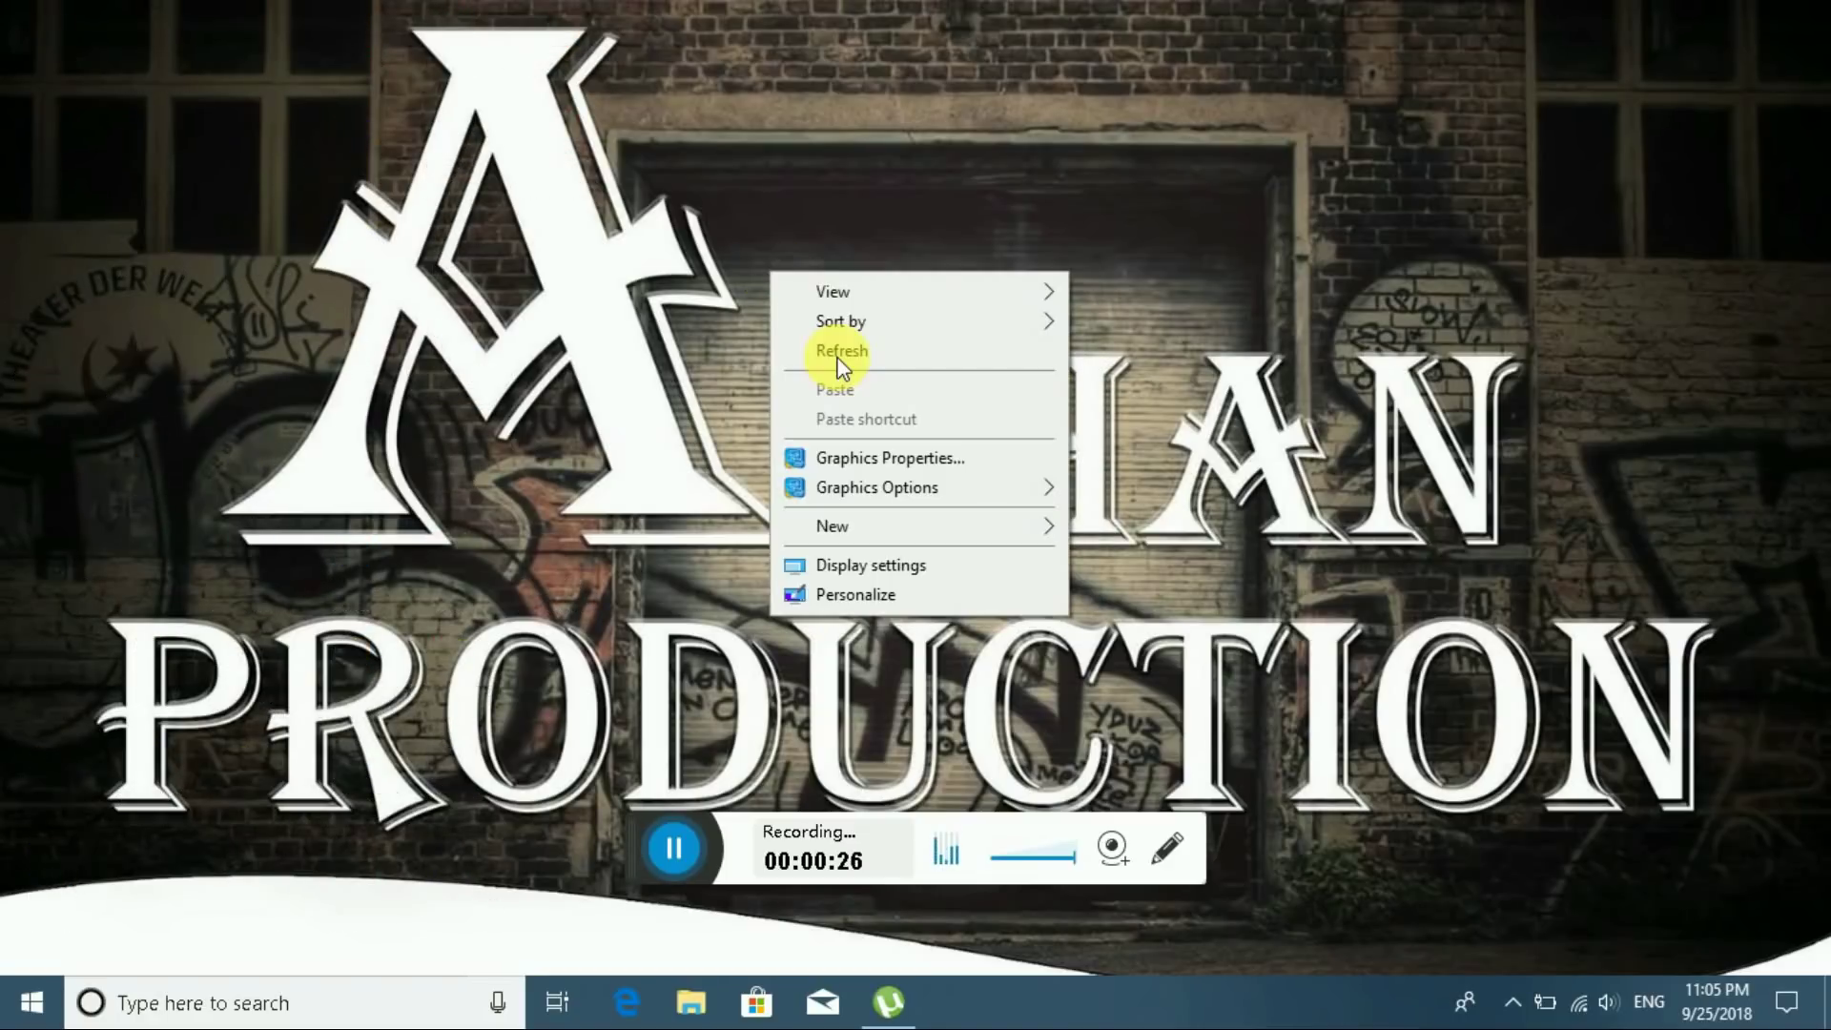
left_click(839, 350)
right_click(768, 239)
left_click(833, 319)
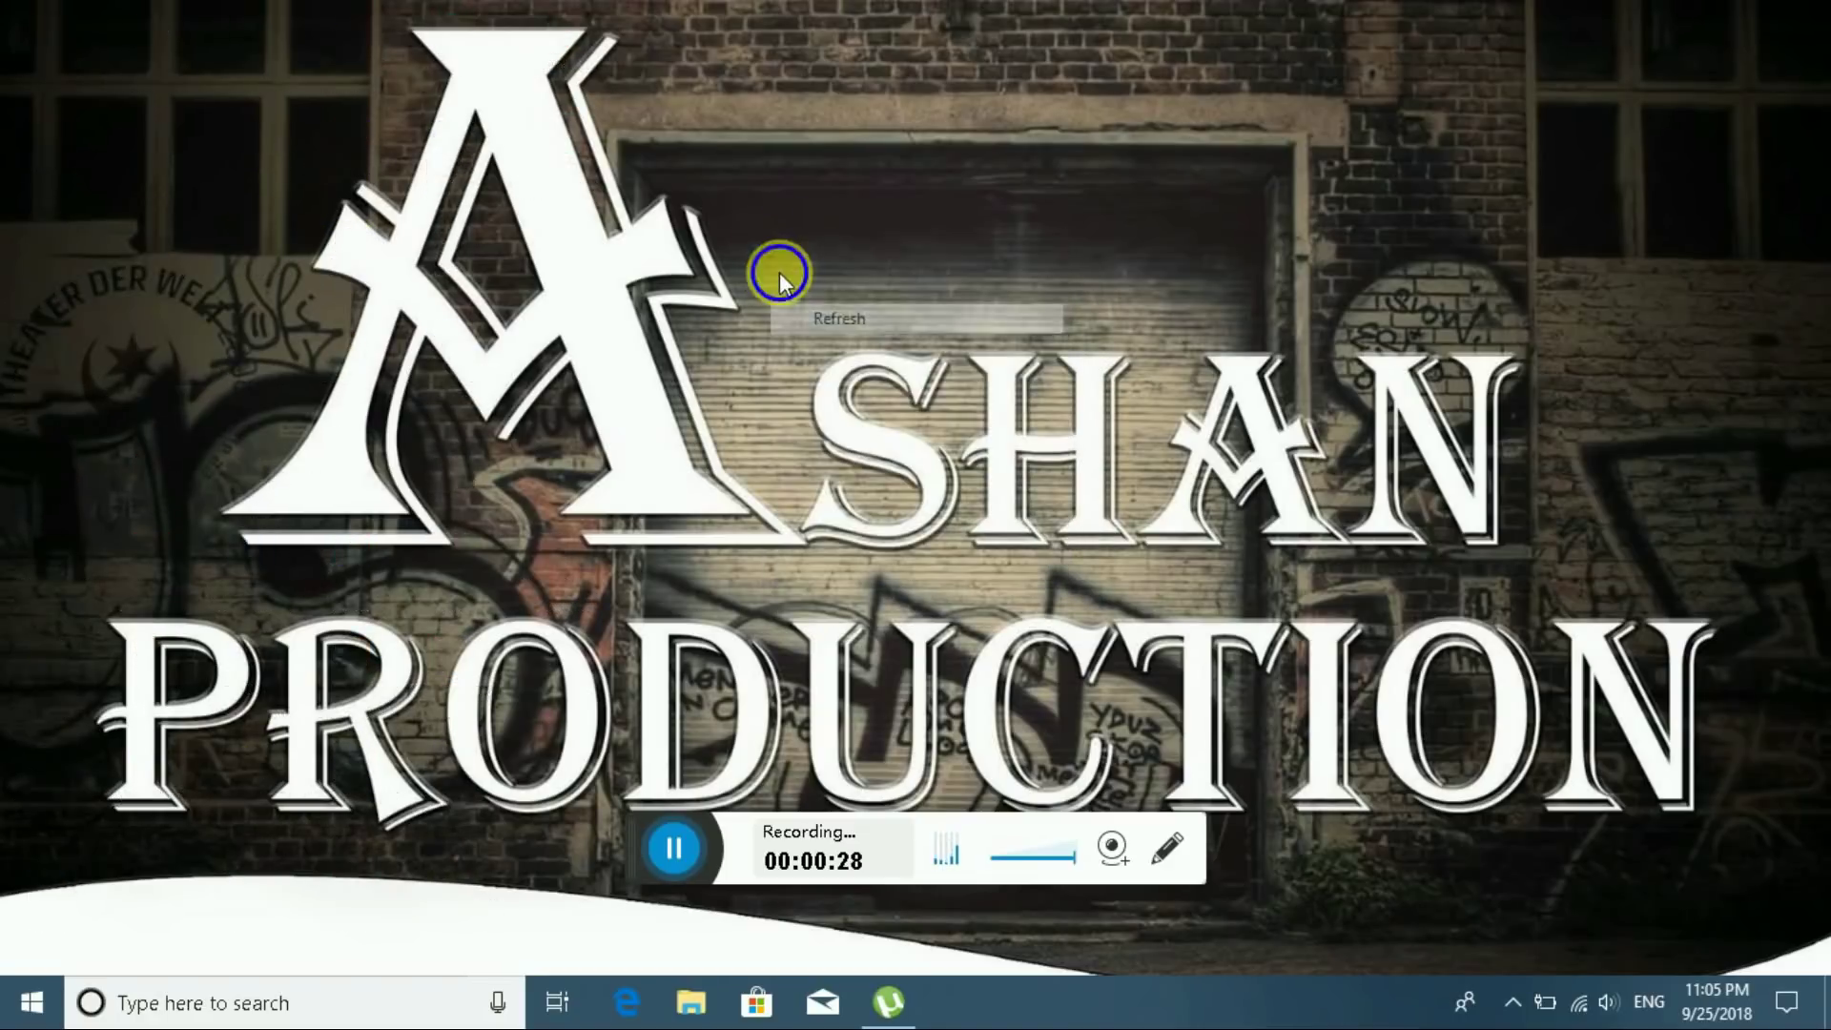
right_click(780, 272)
left_click(832, 343)
right_click(797, 272)
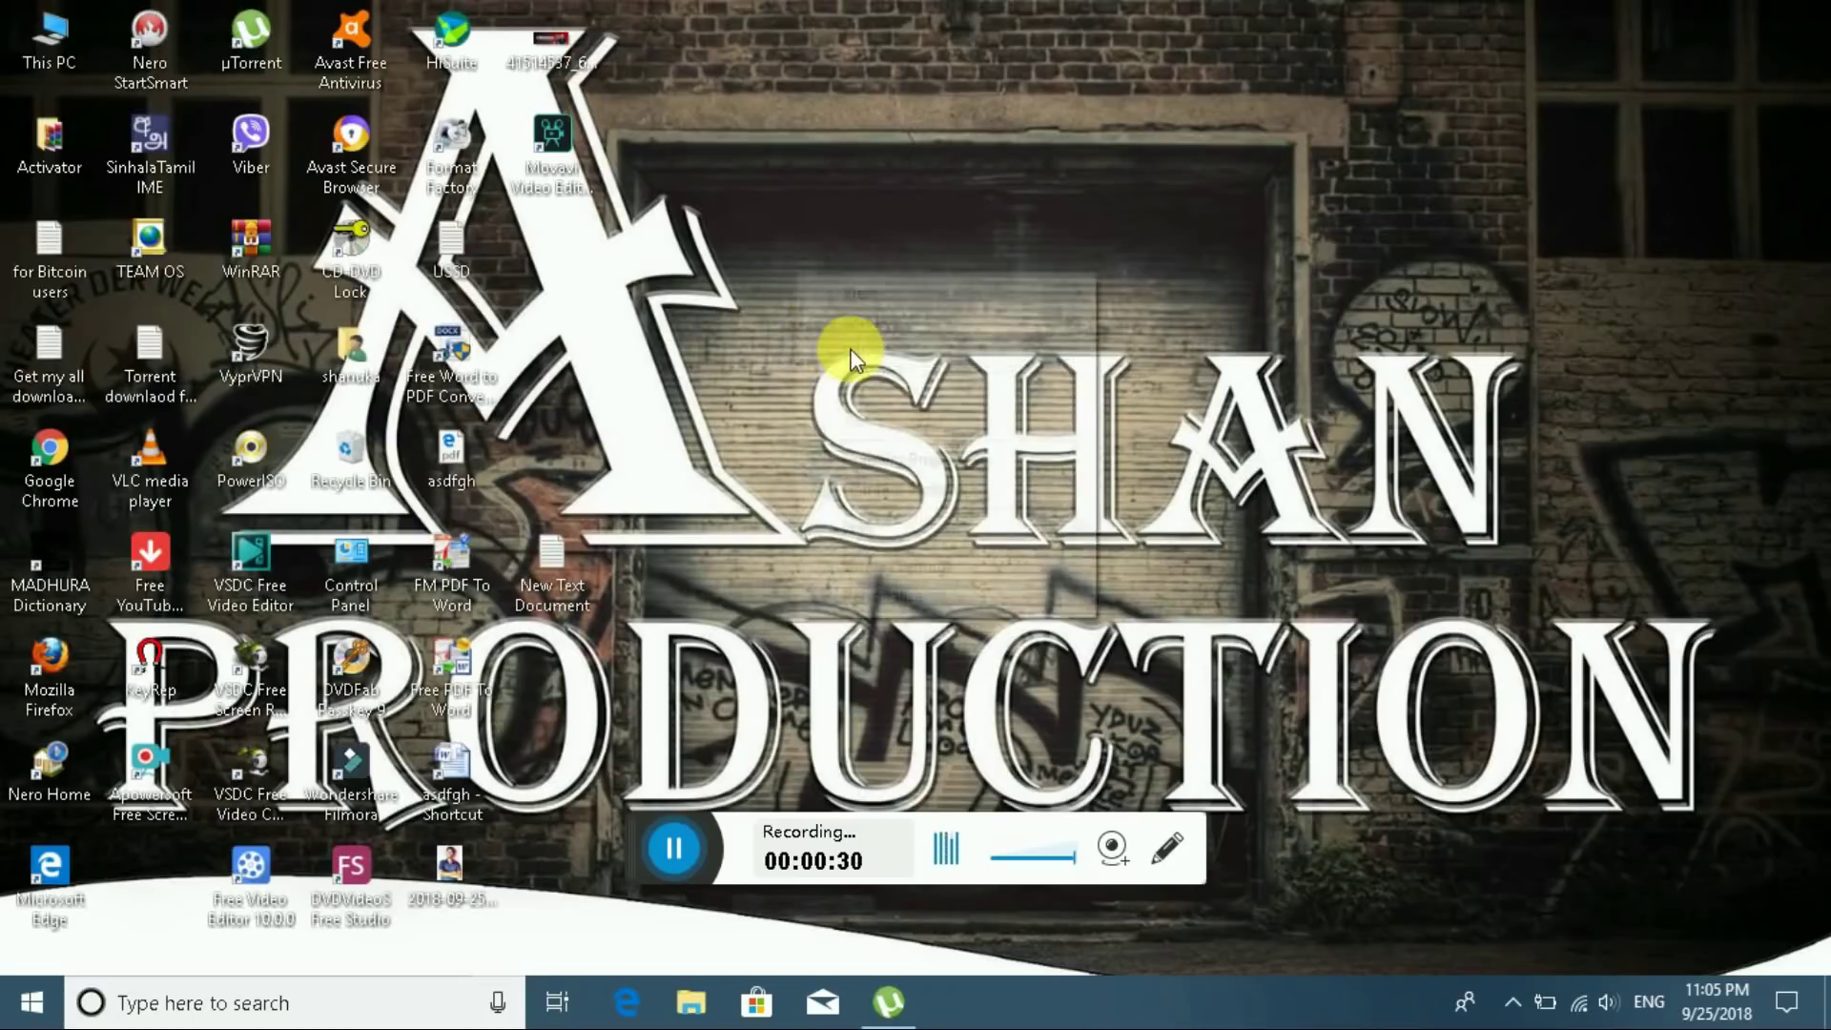
left_click(849, 353)
right_click(763, 271)
left_click(805, 346)
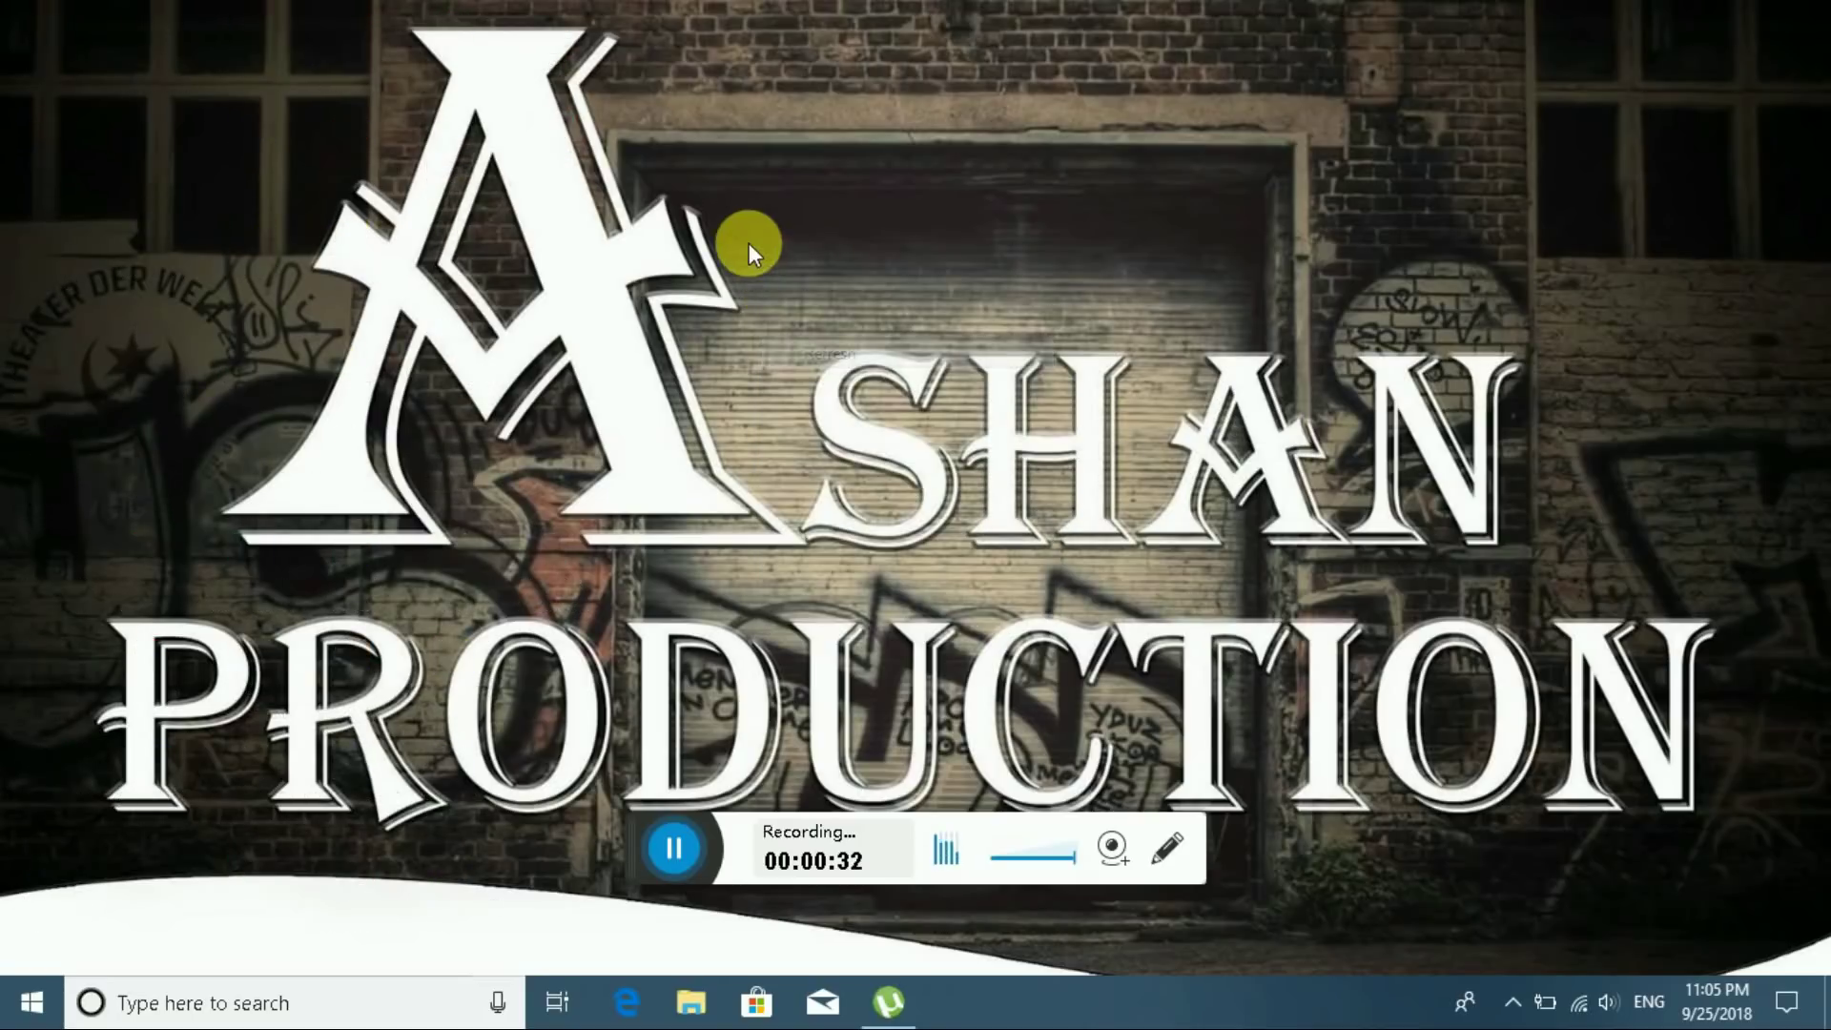
right_click(748, 242)
left_click(809, 319)
right_click(783, 286)
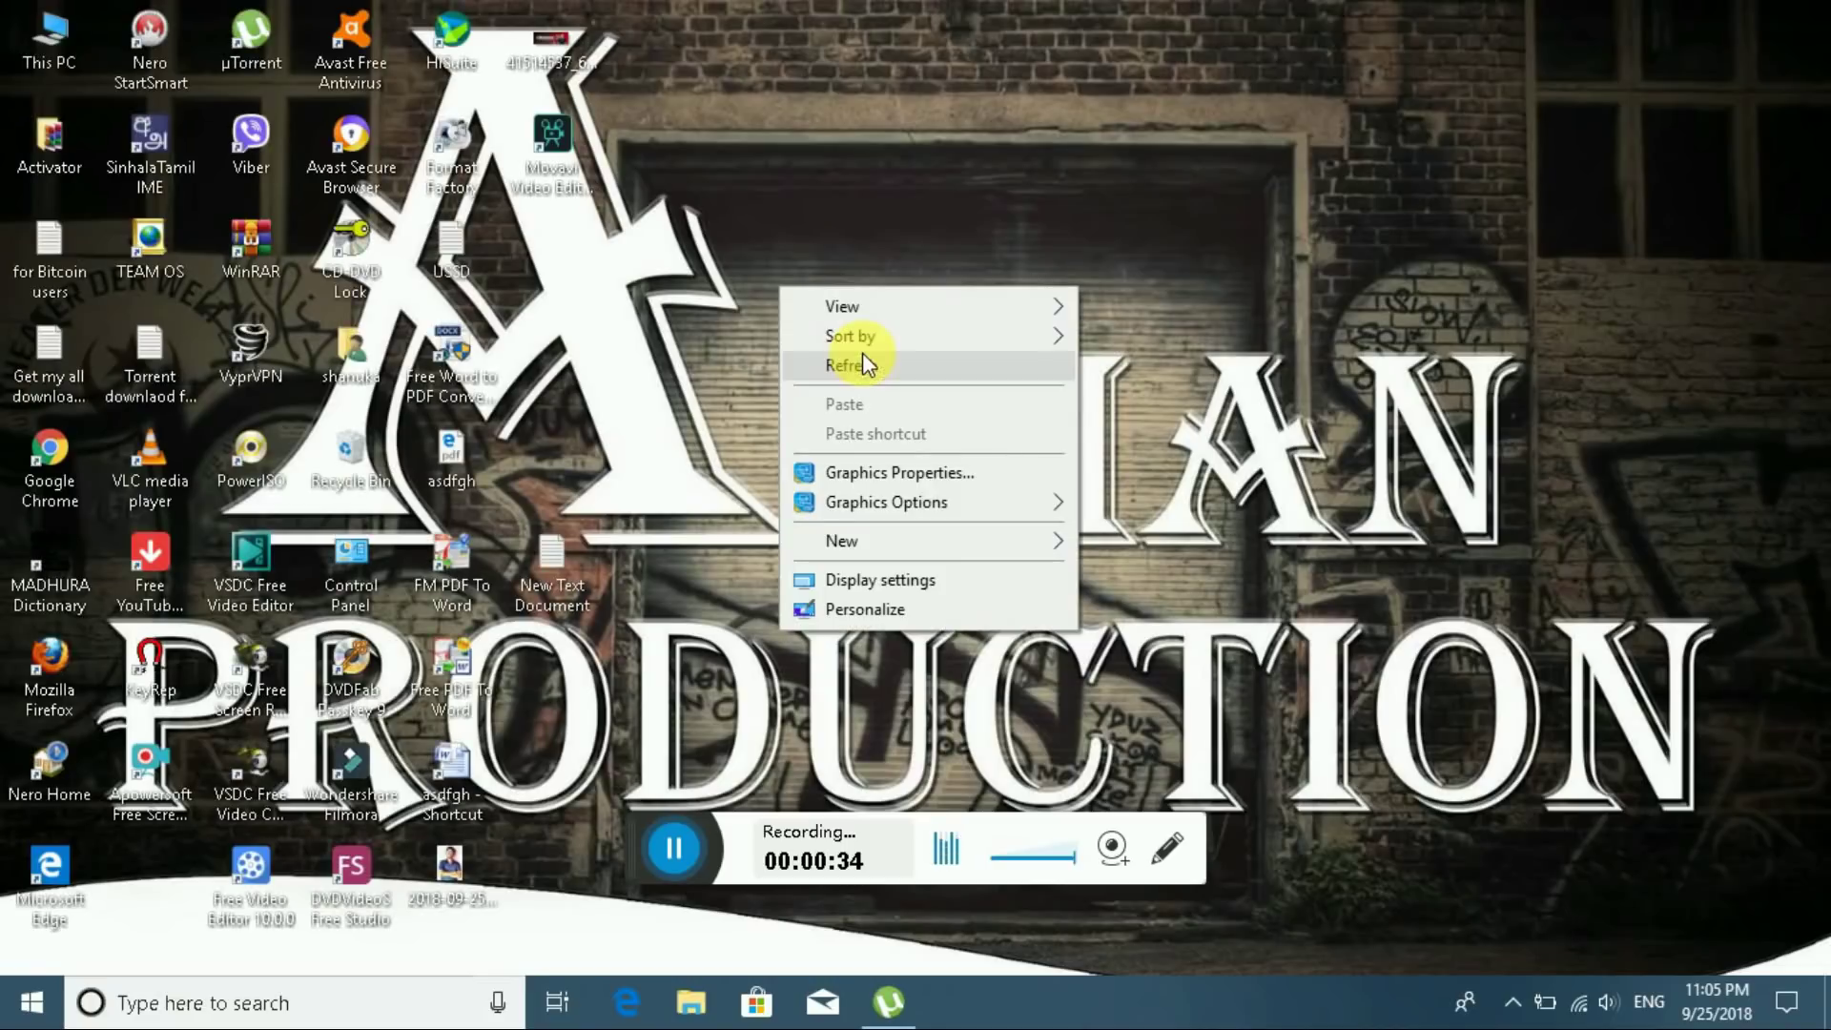
left_click(863, 354)
right_click(802, 277)
left_click(854, 355)
right_click(770, 272)
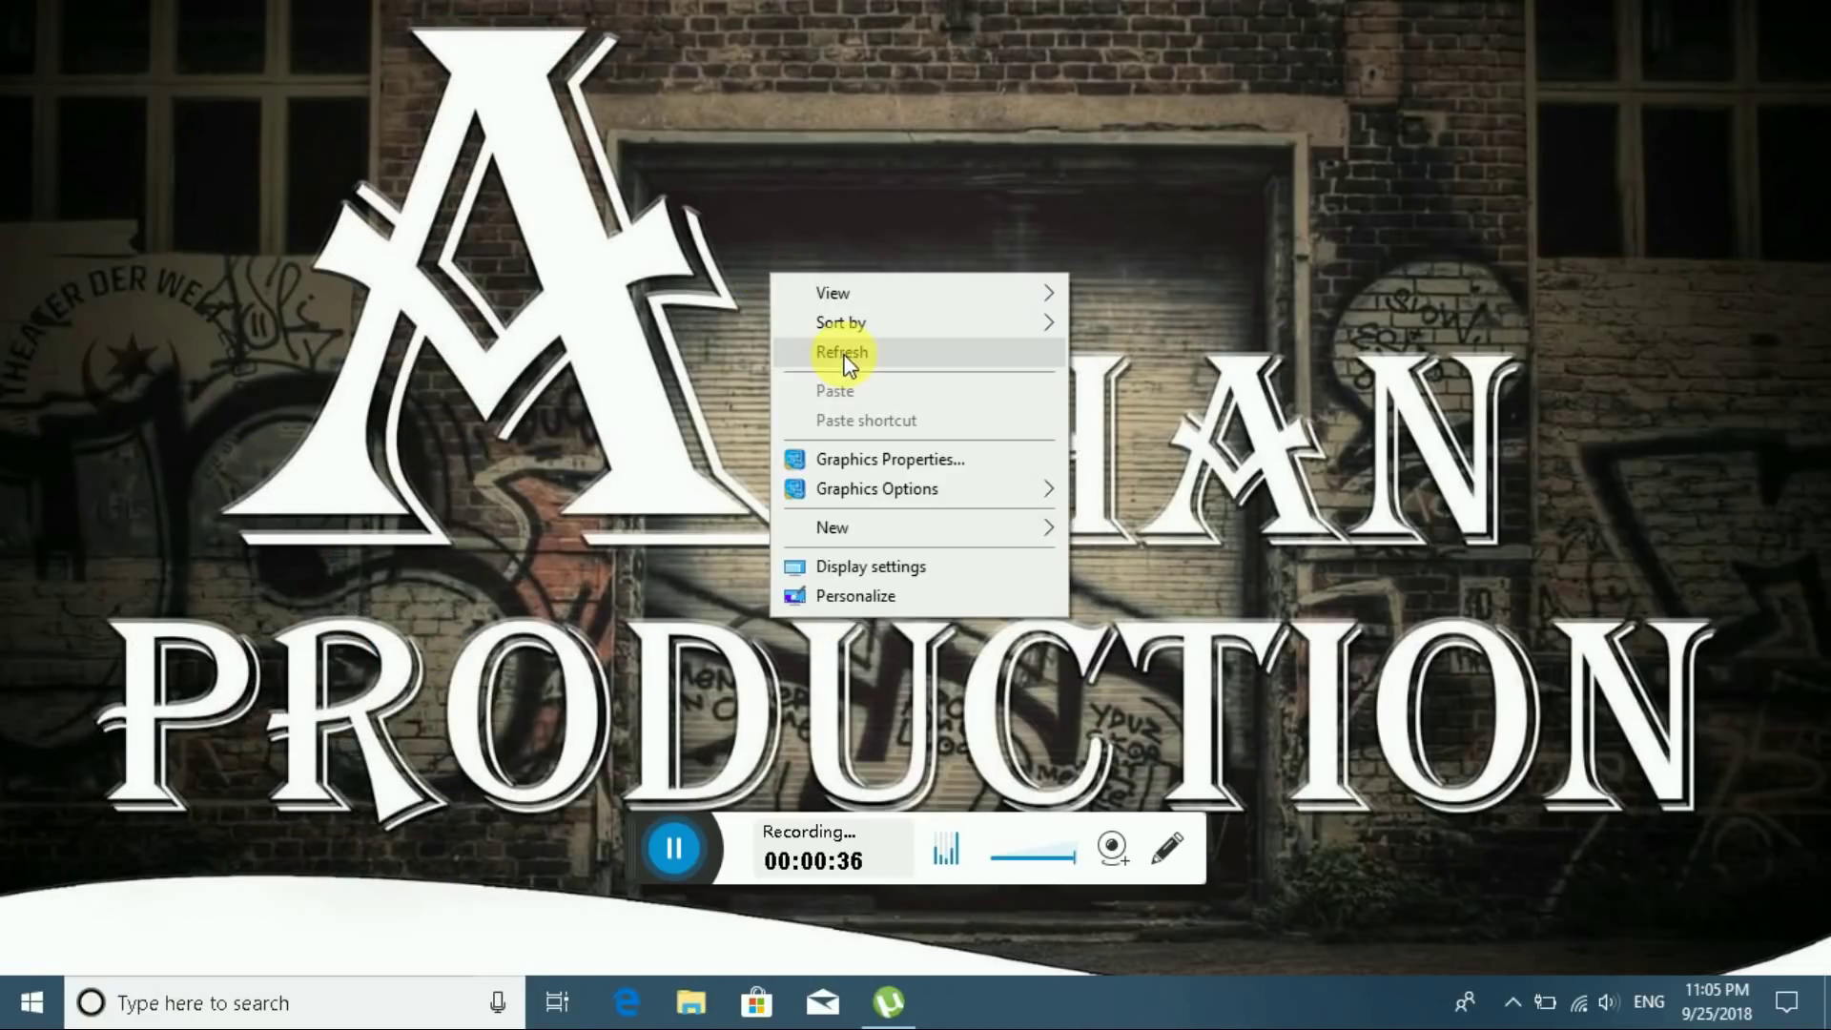
left_click(845, 361)
right_click(759, 254)
left_click(817, 320)
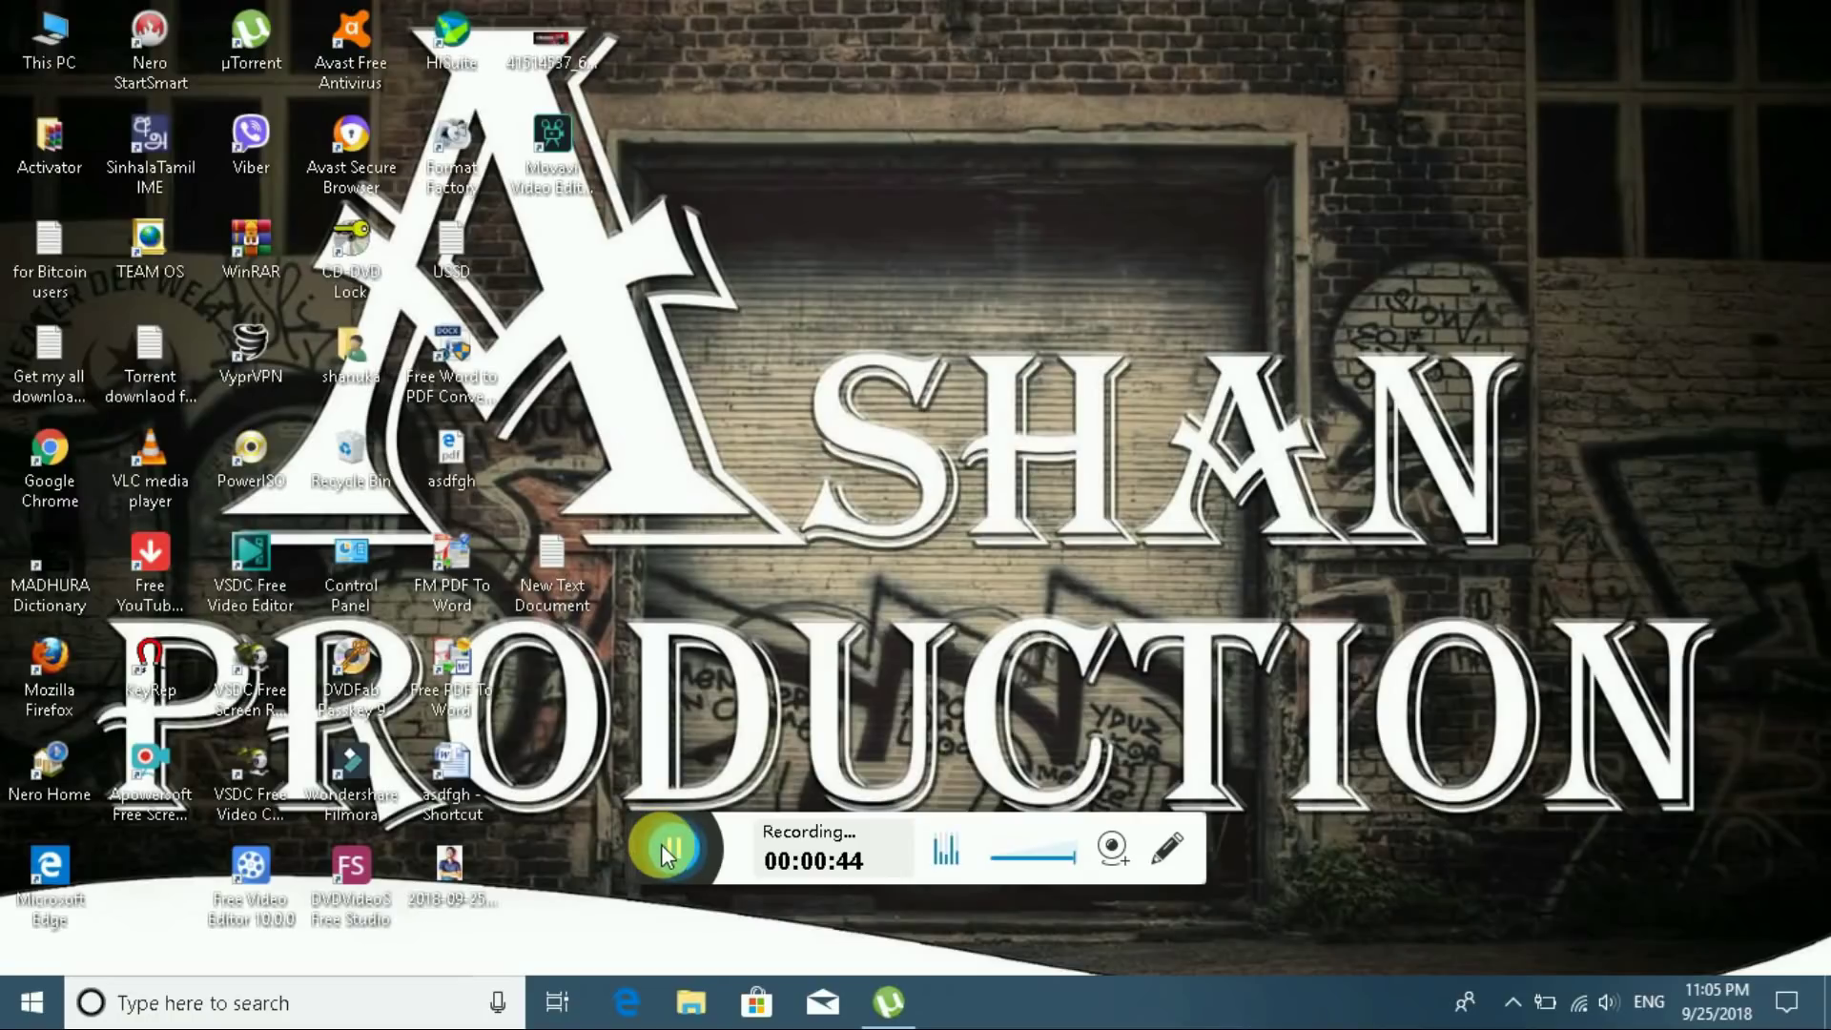
Refresh the desktop once more and launch Google Chrome from its desktop icon.
left_click_drag(624, 850, 939, 821)
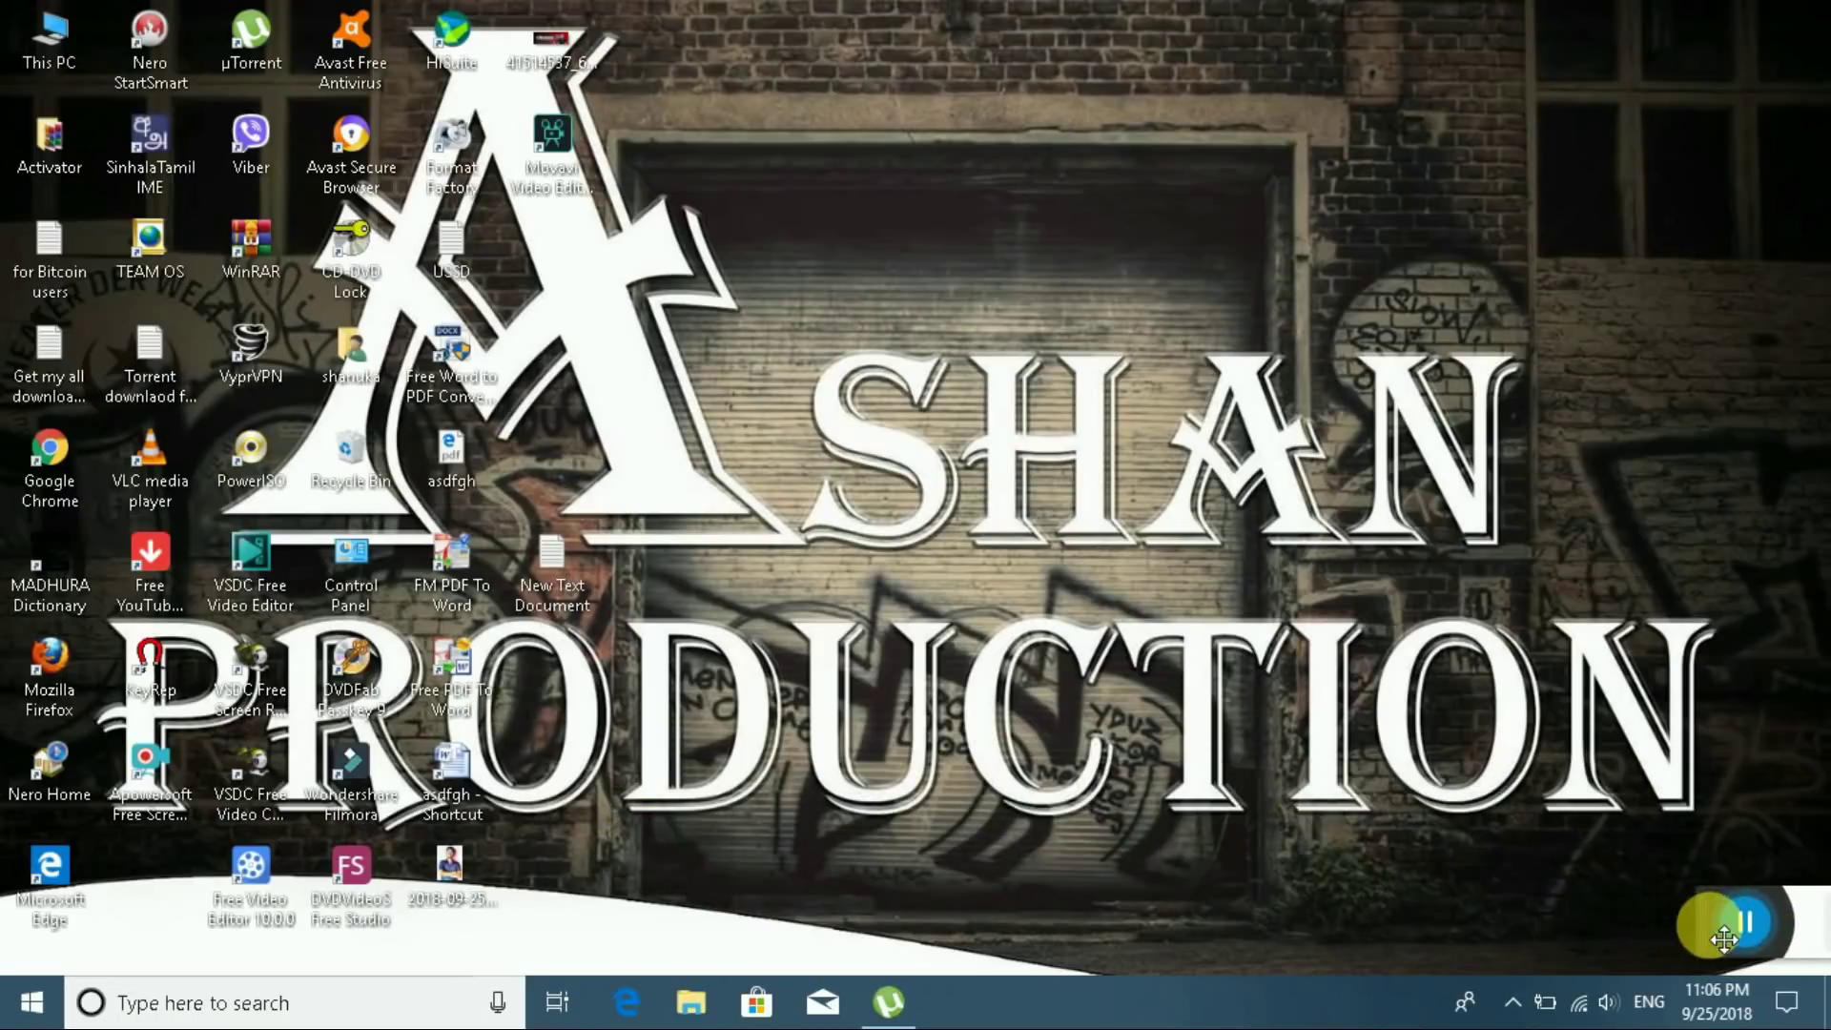
right_click(835, 353)
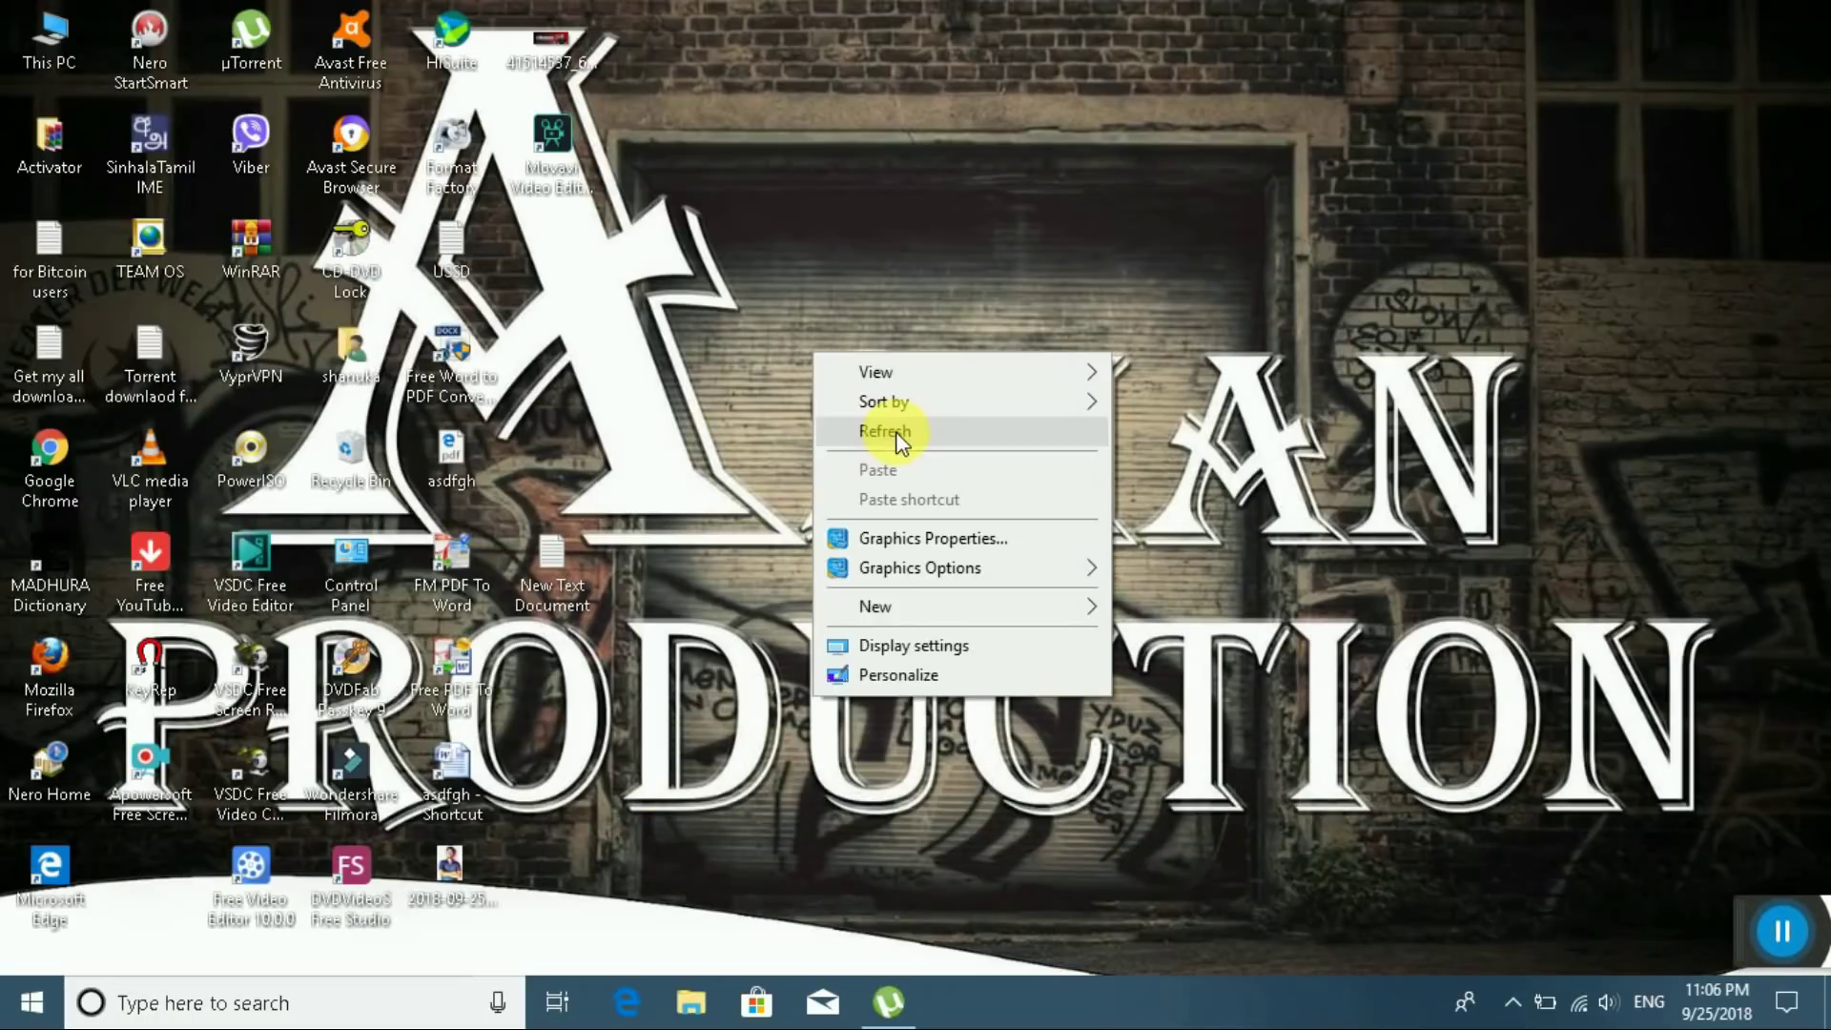
left_click(917, 436)
left_click(55, 456)
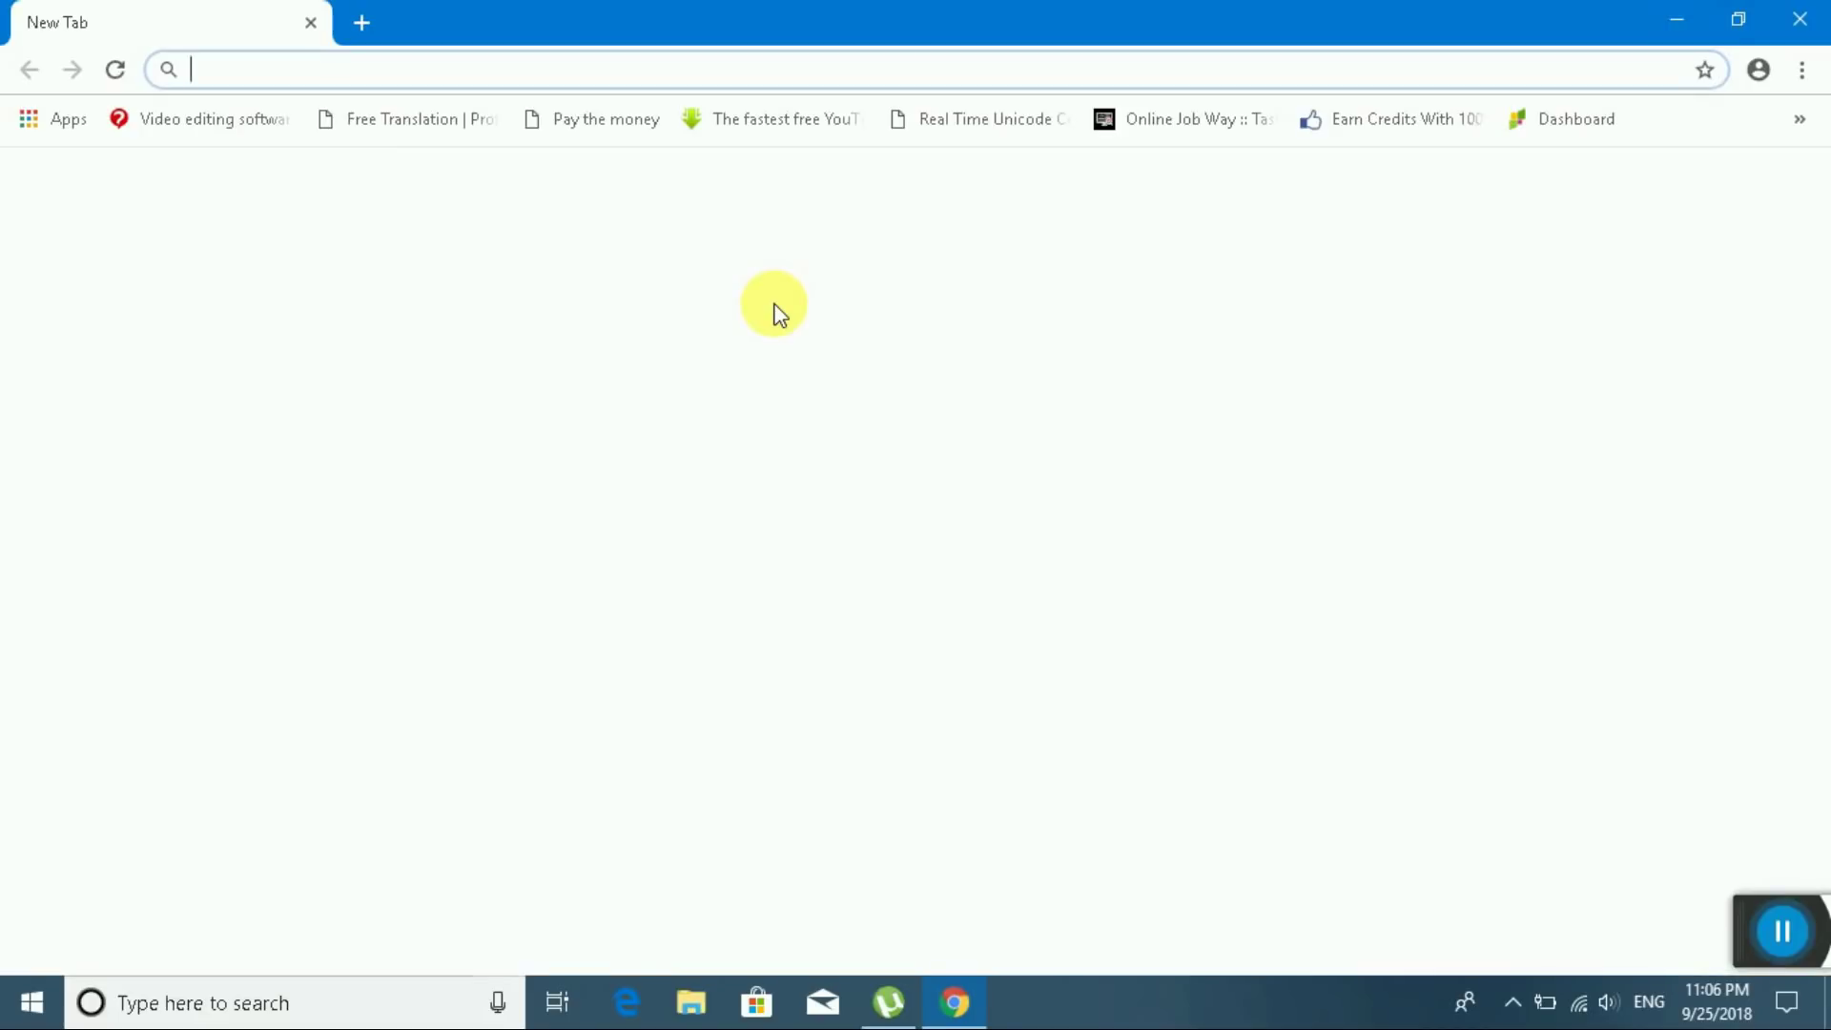
Go to google.com and search for 'free download team viewer'.
type("g")
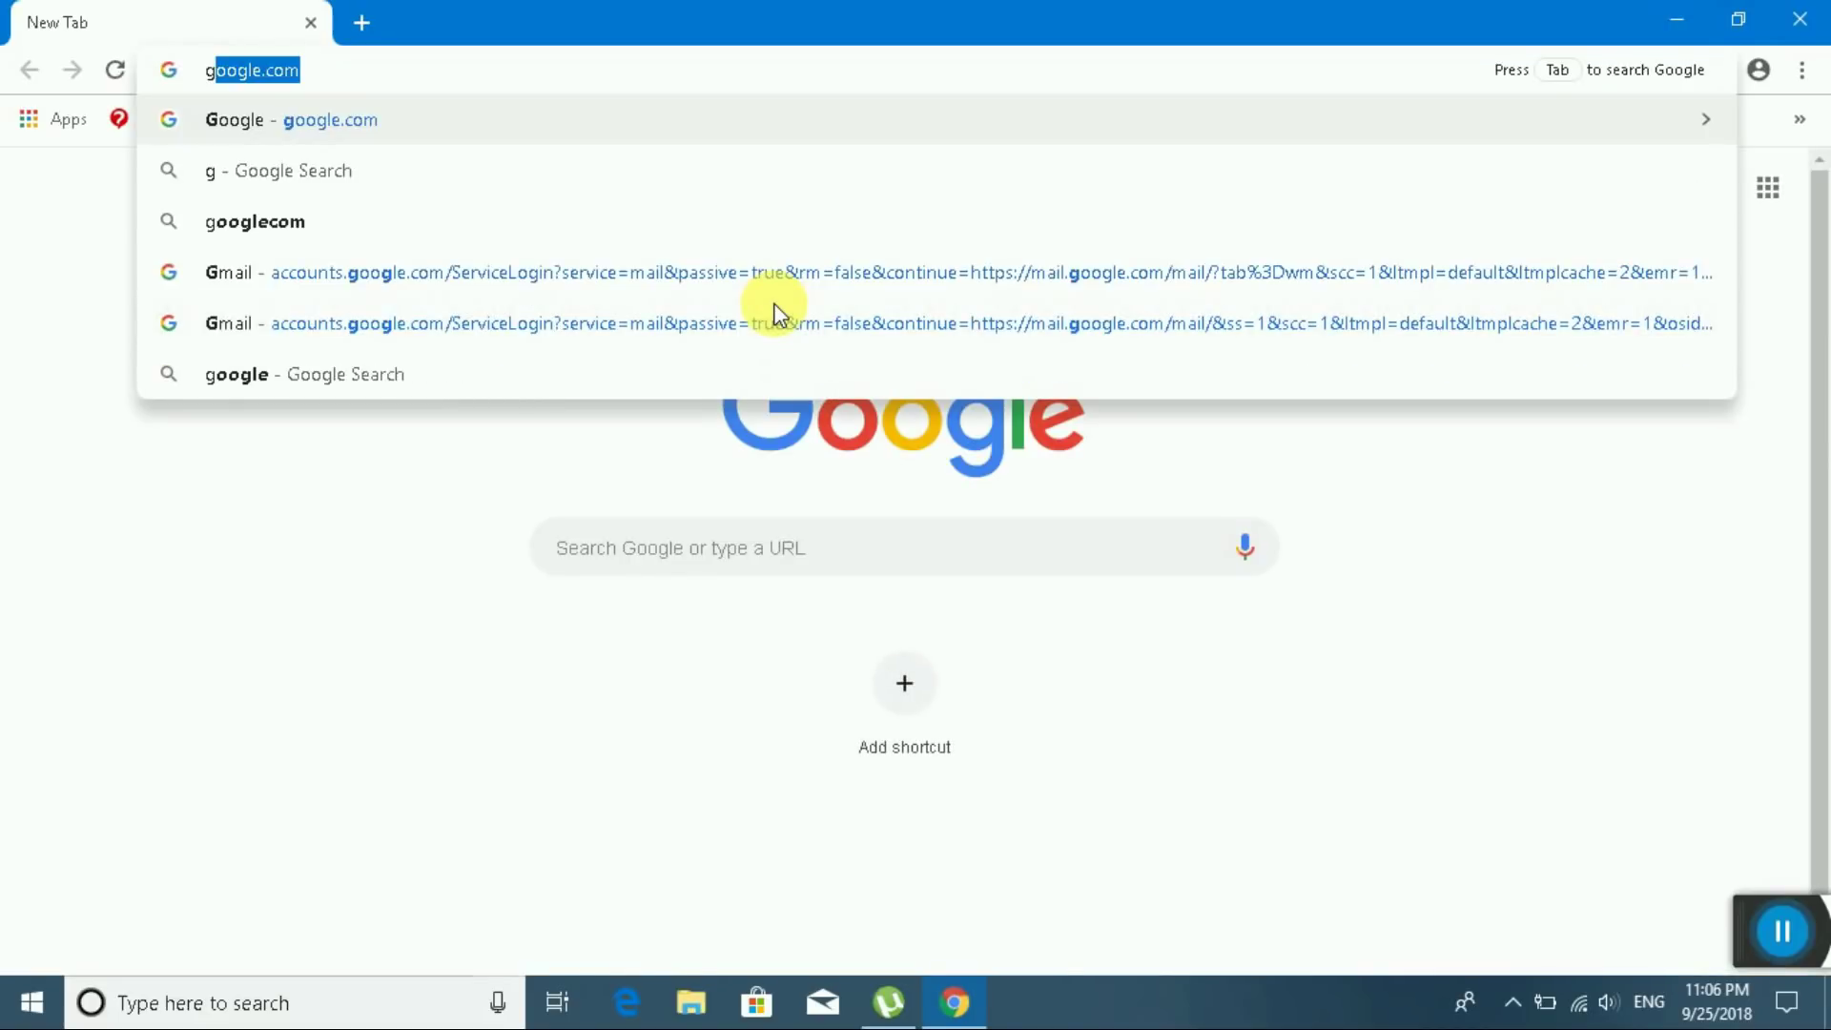
key("Return")
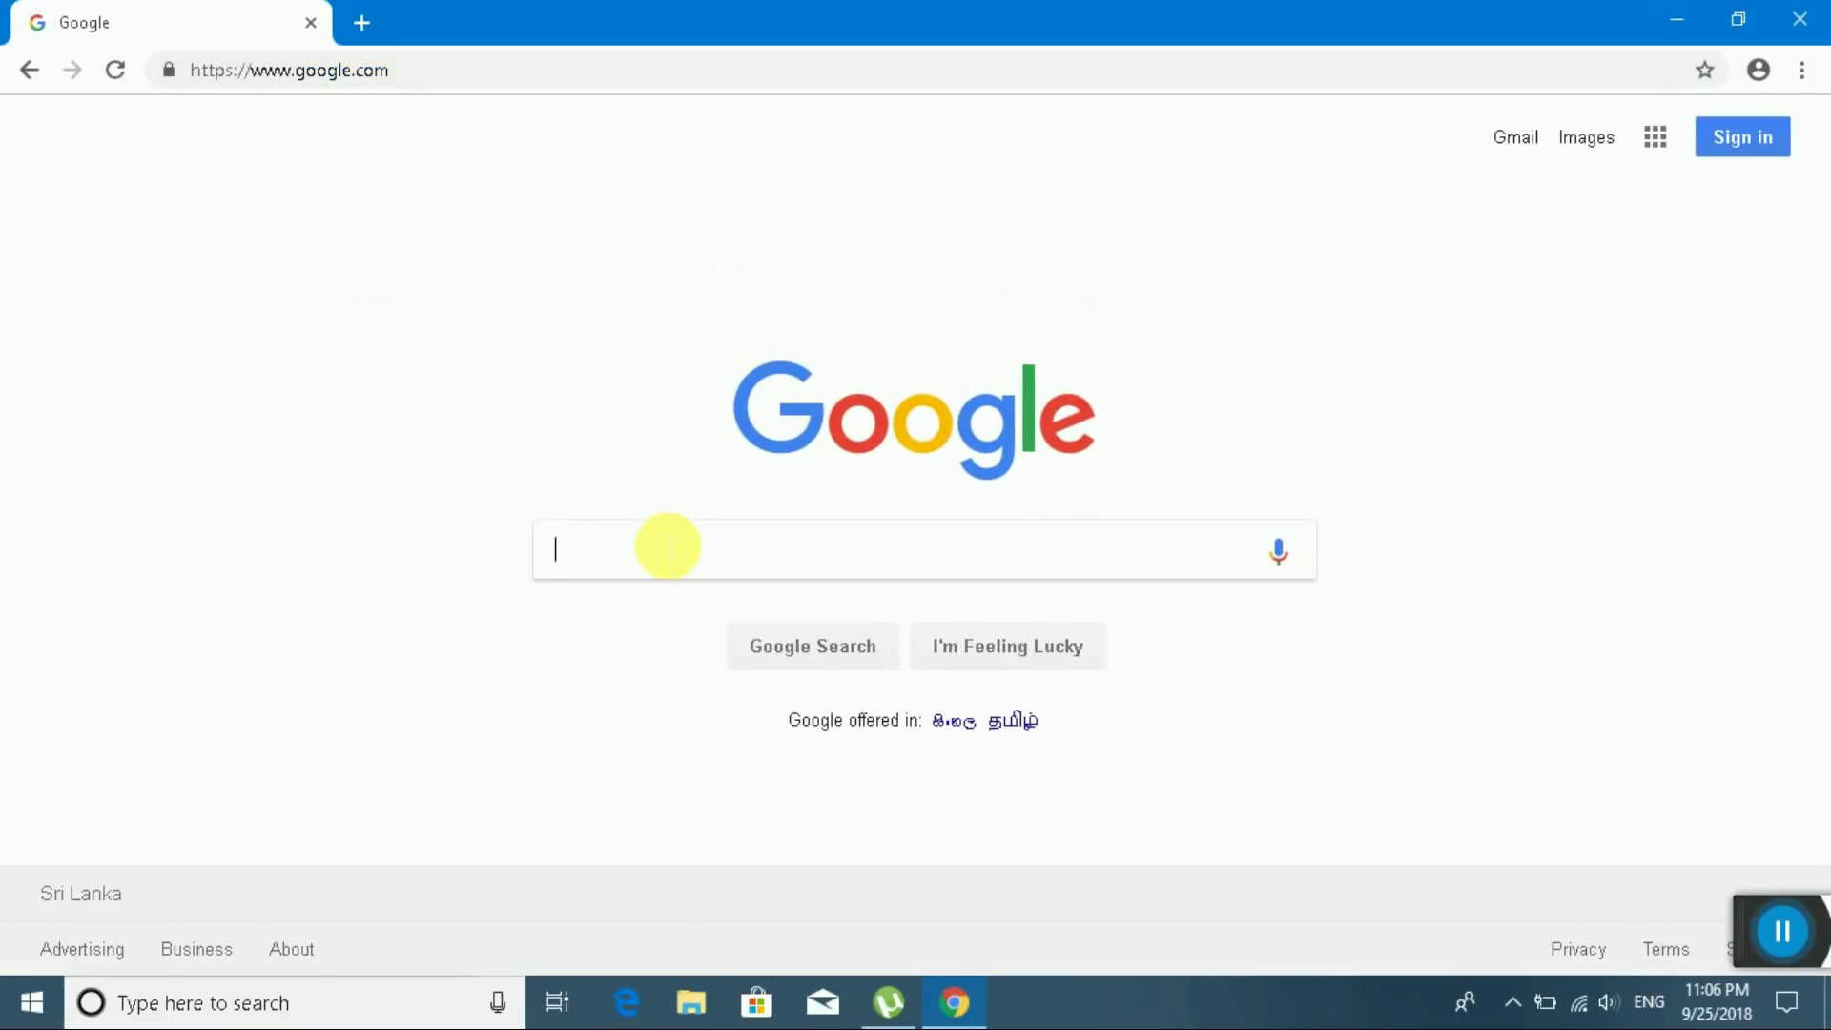
type("free")
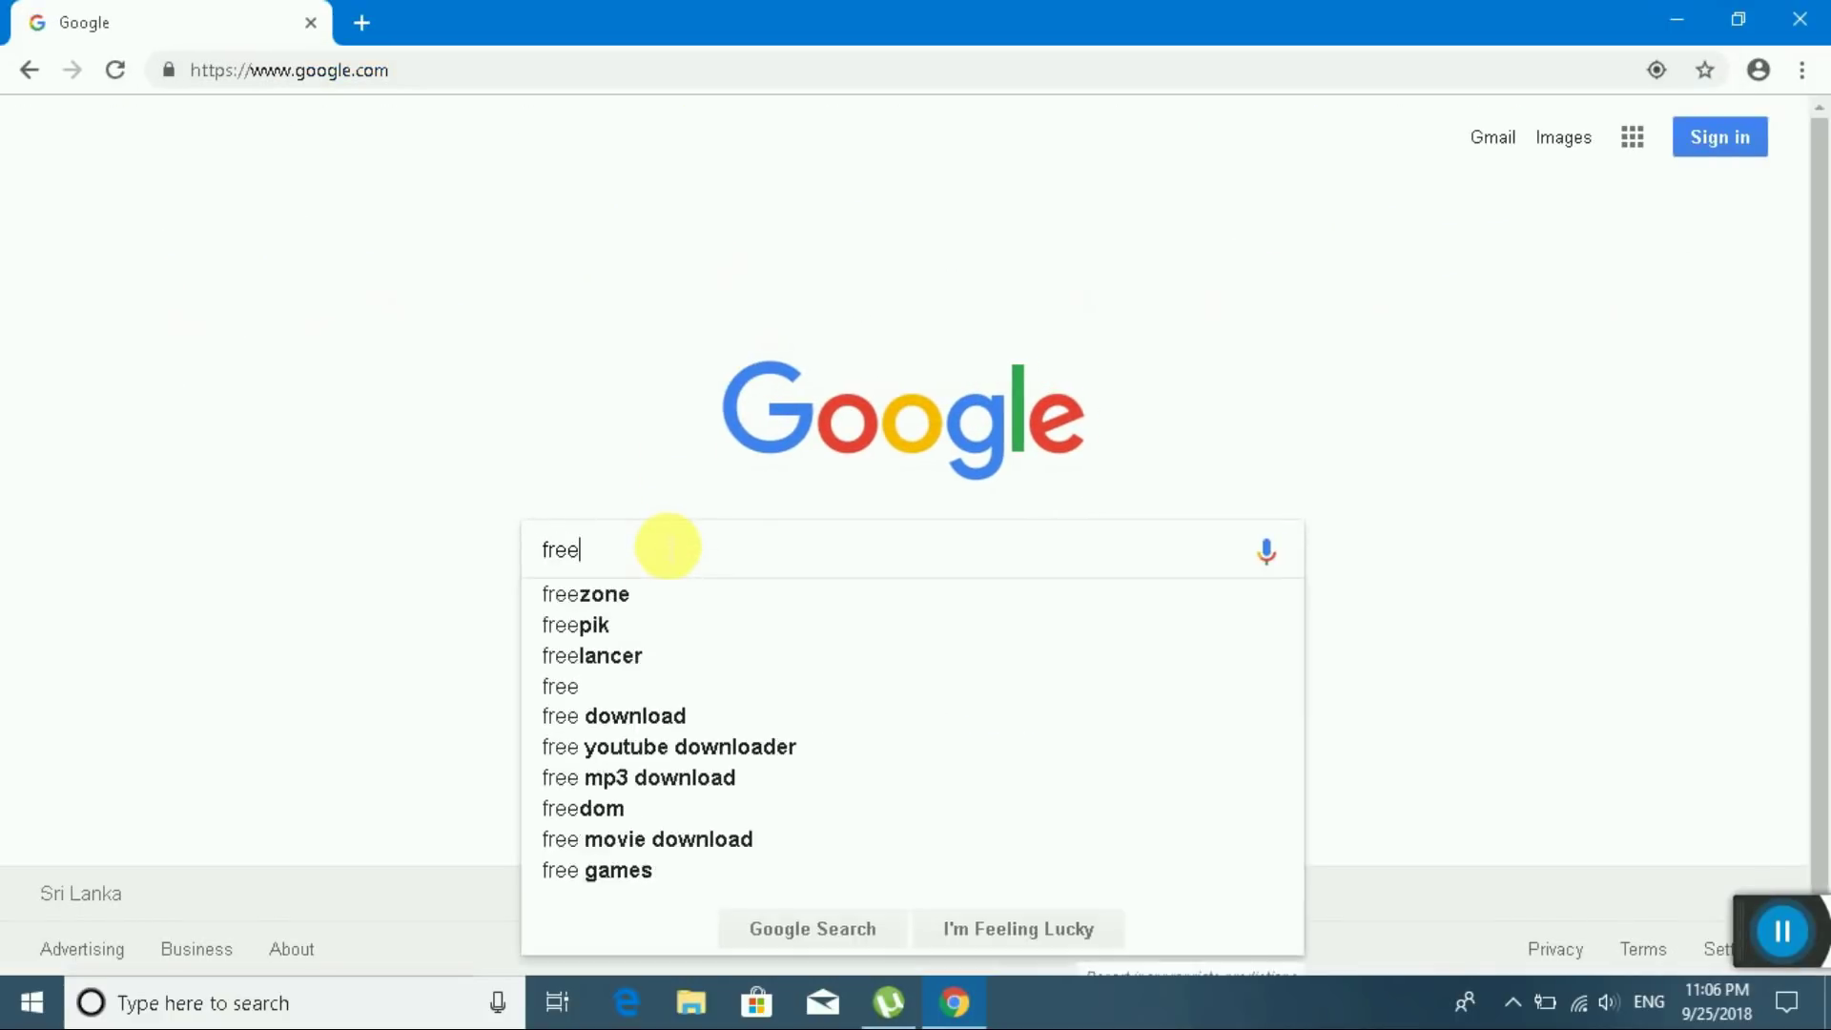
type(" download")
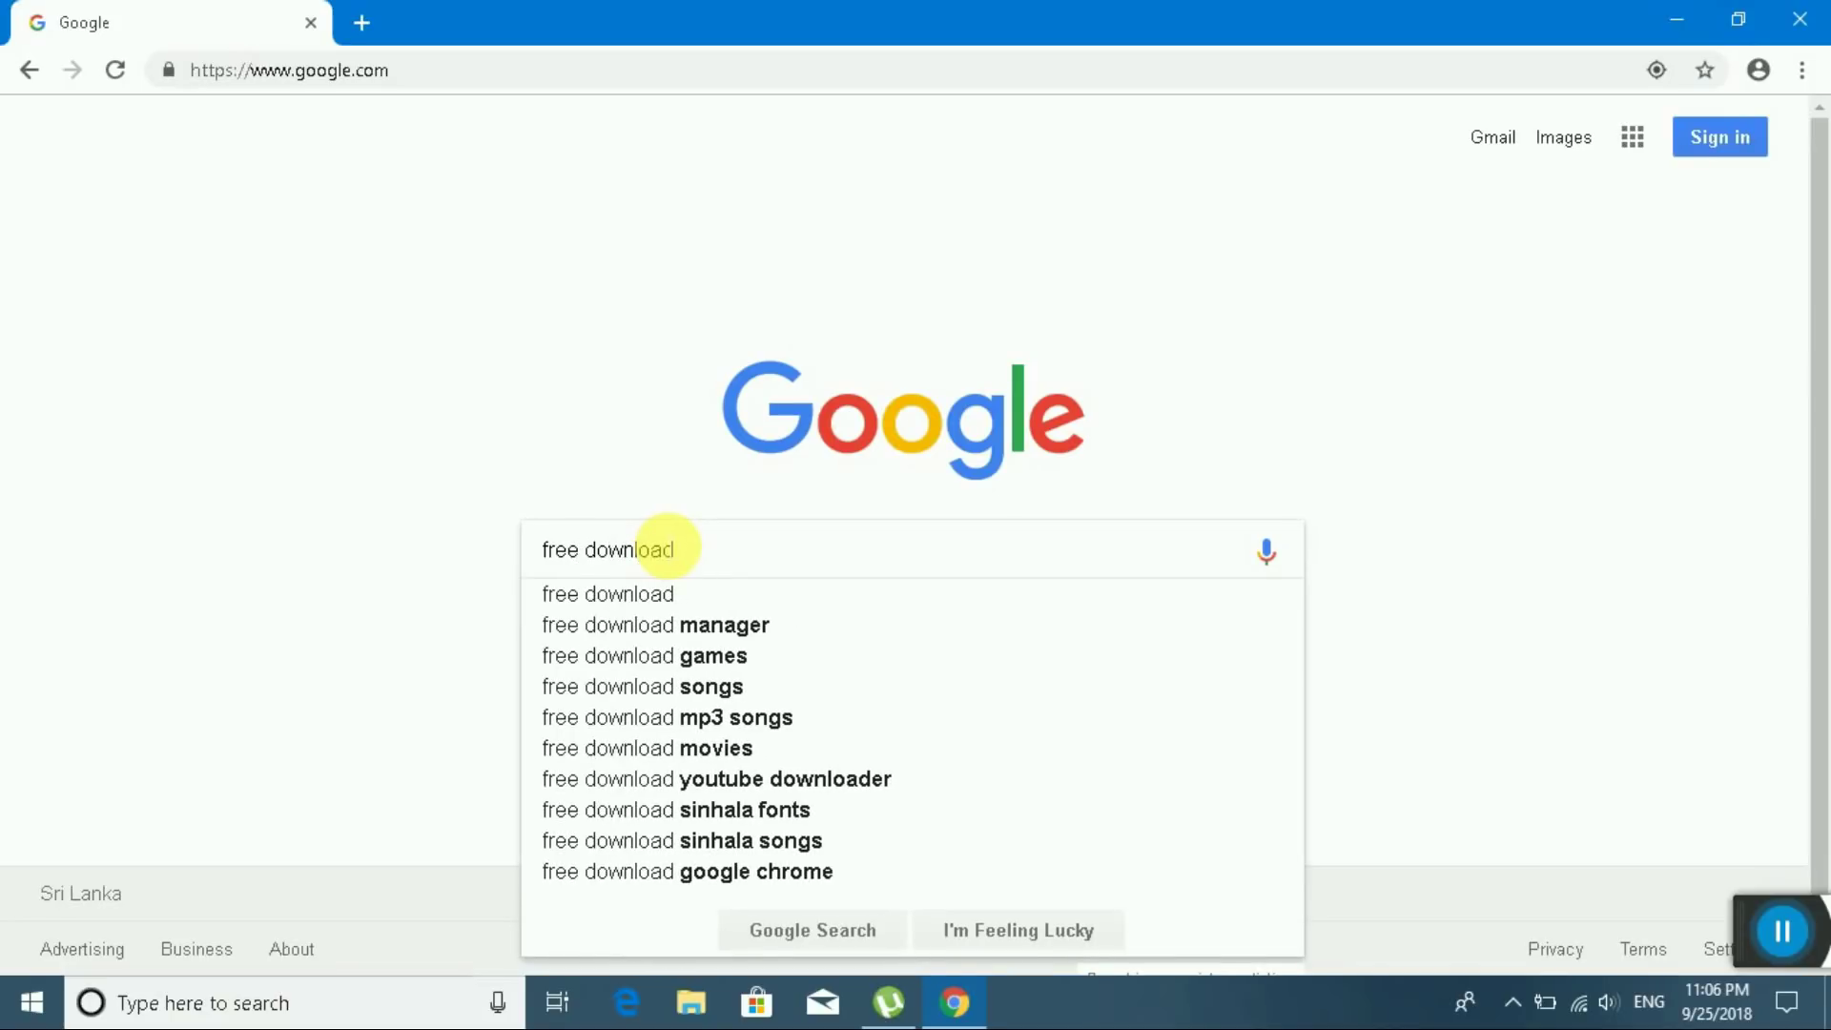
type(" team")
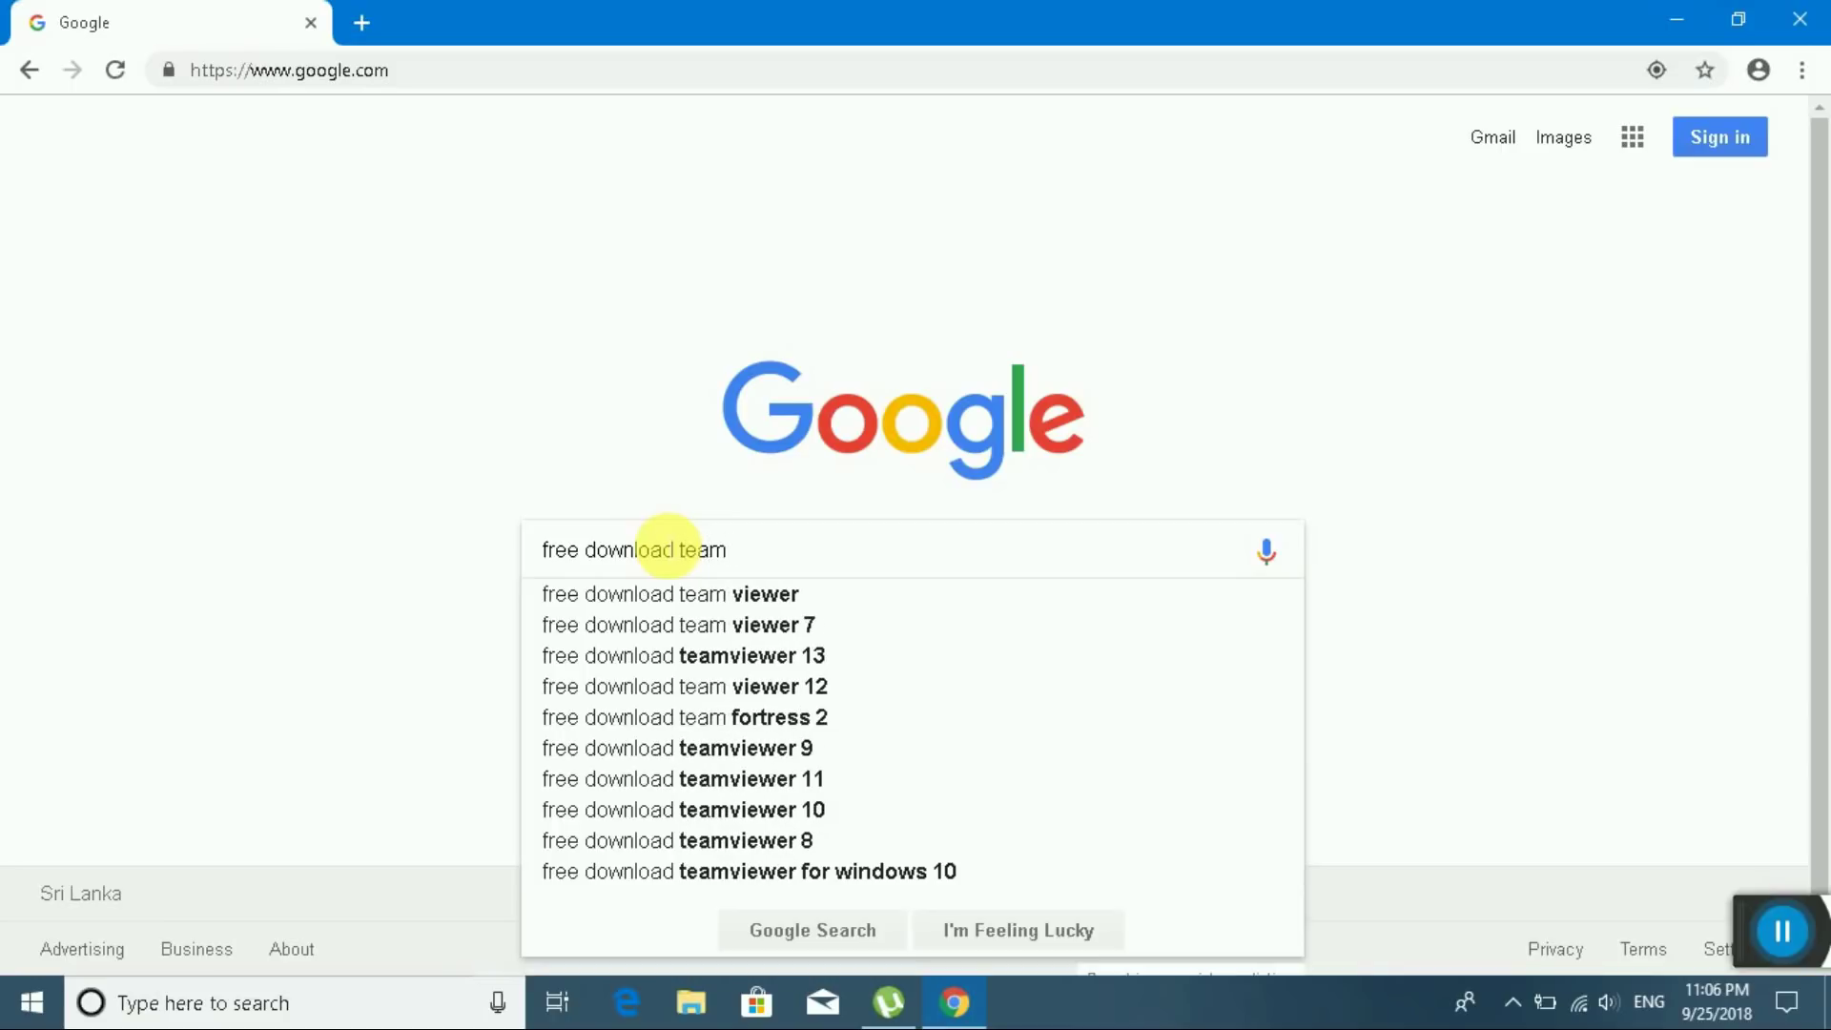
left_click(725, 601)
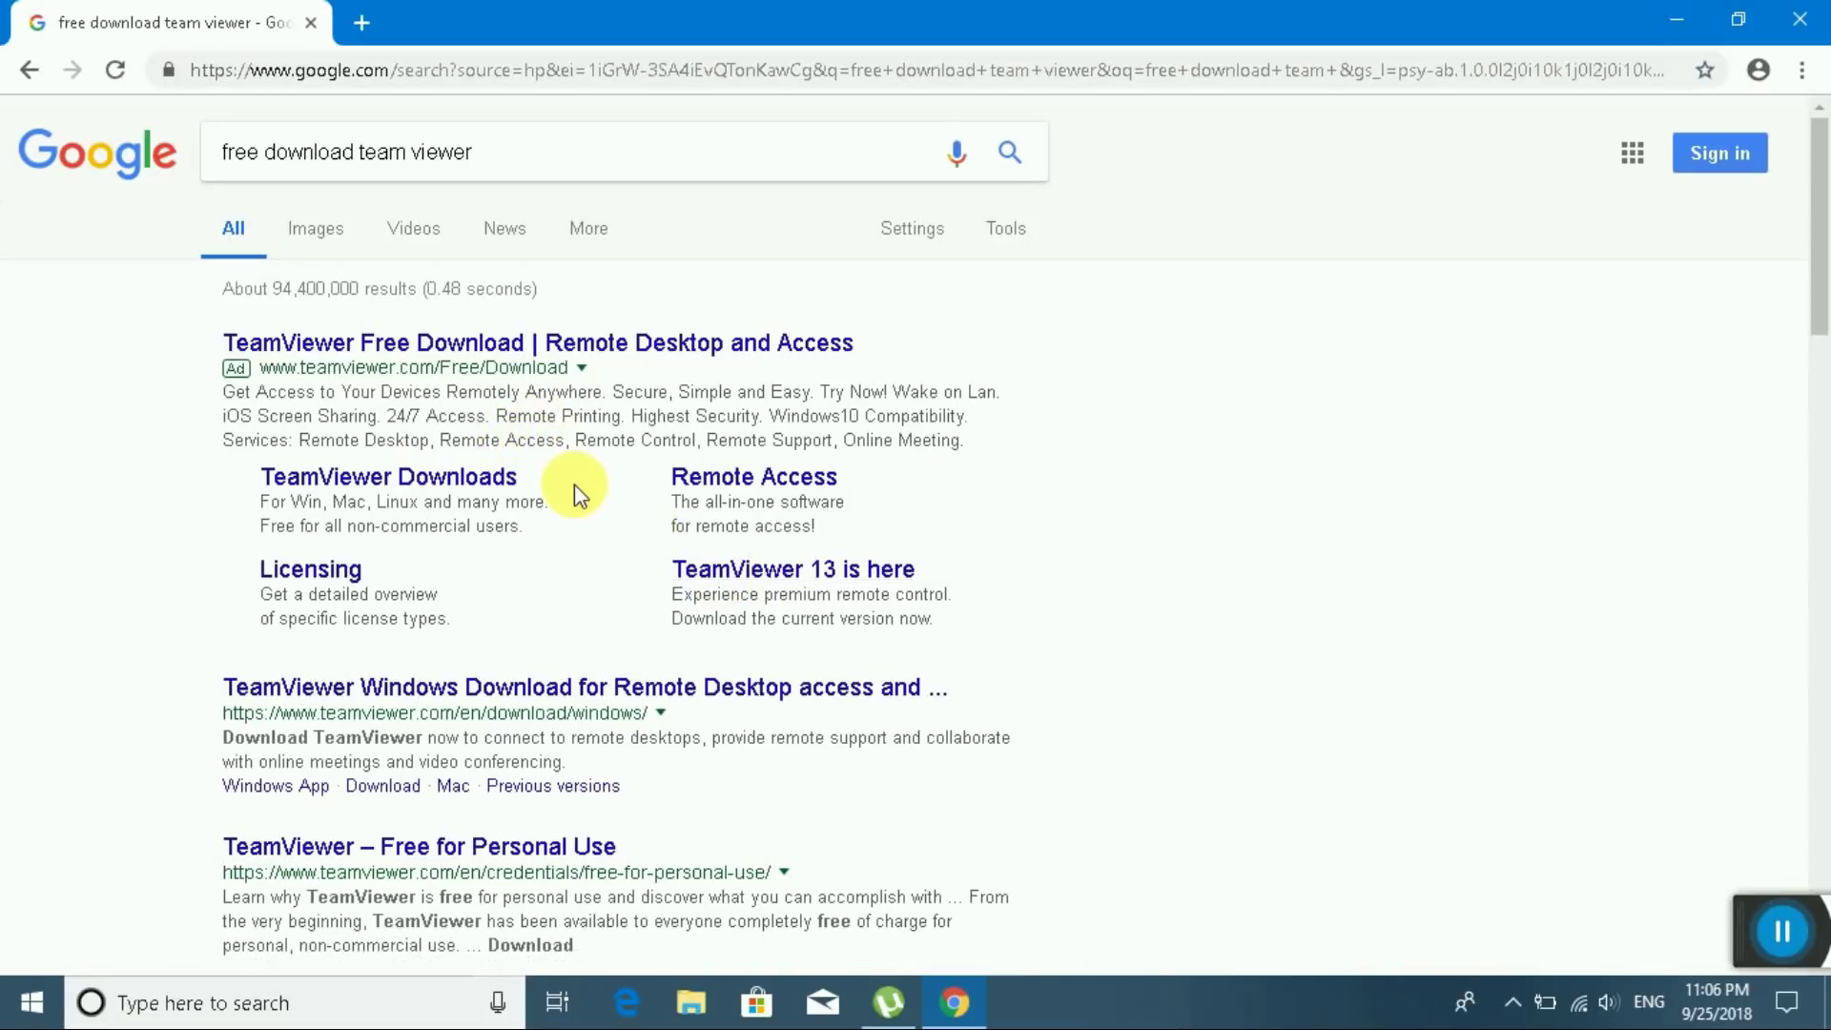
Open the Softonic TeamViewer download page from the search results.
scroll(574, 485, "down", 3)
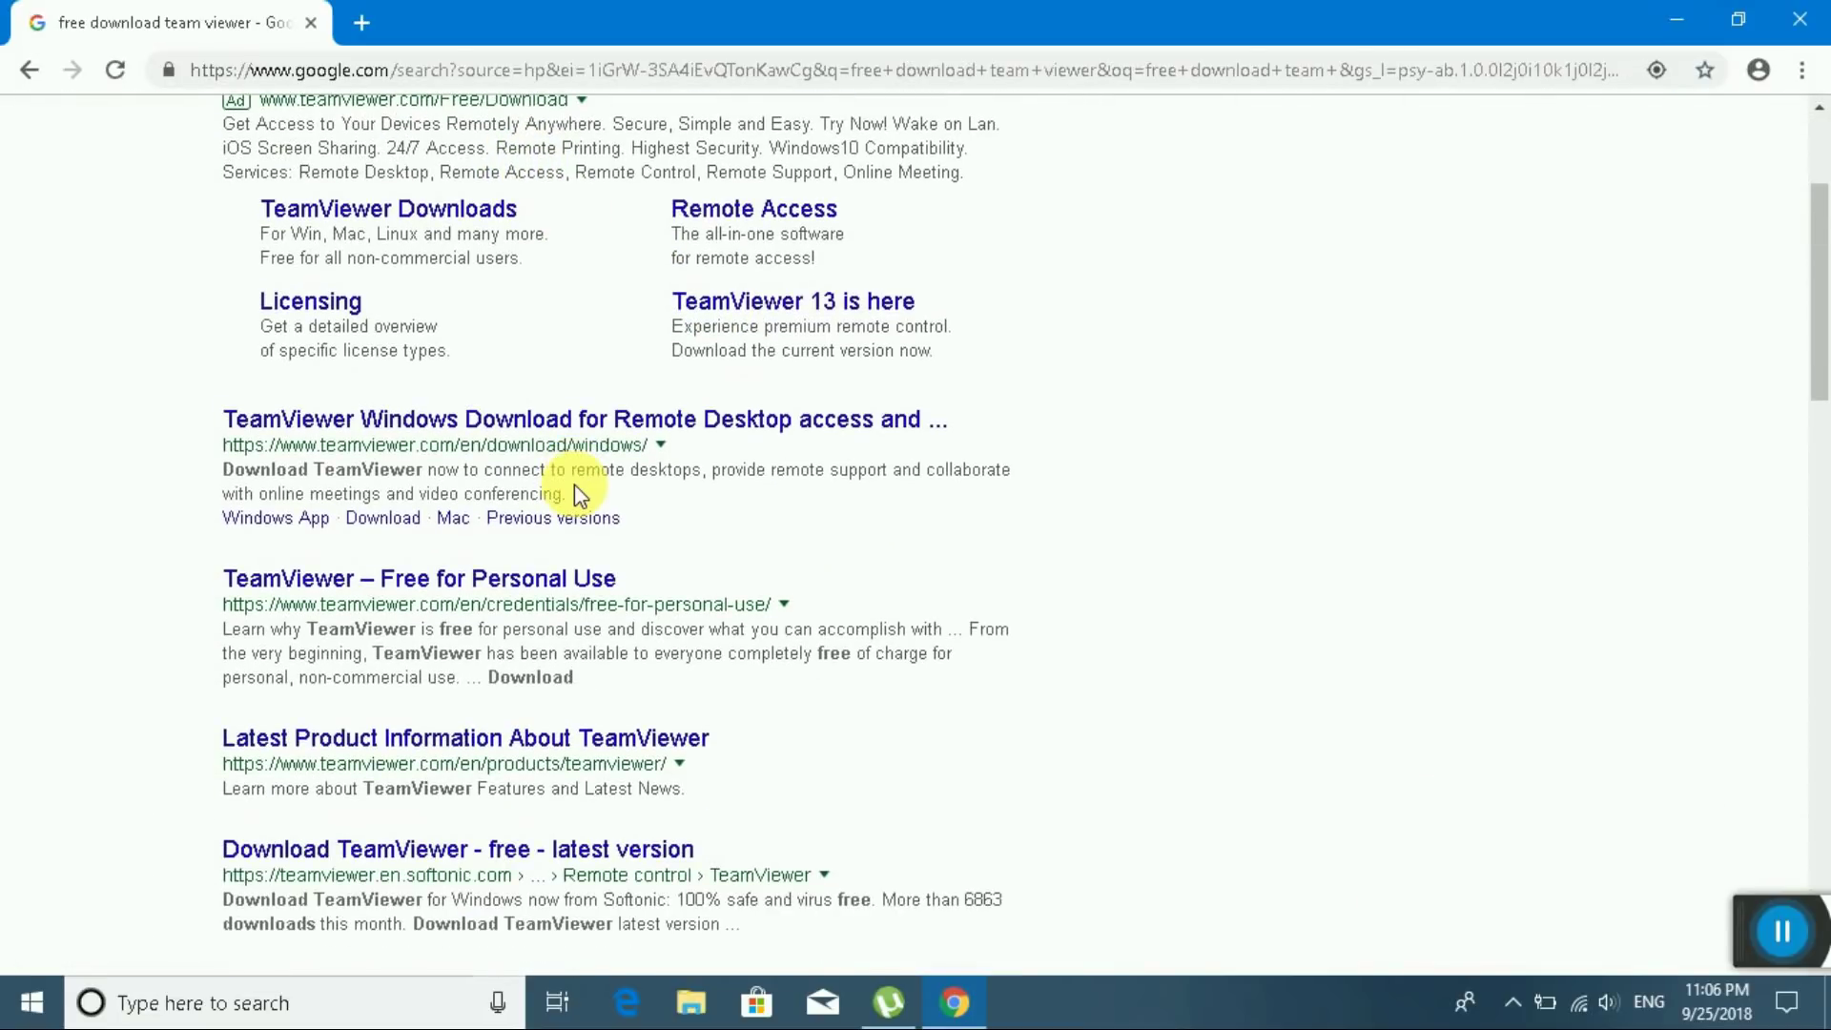
scroll(577, 494, "down", 1)
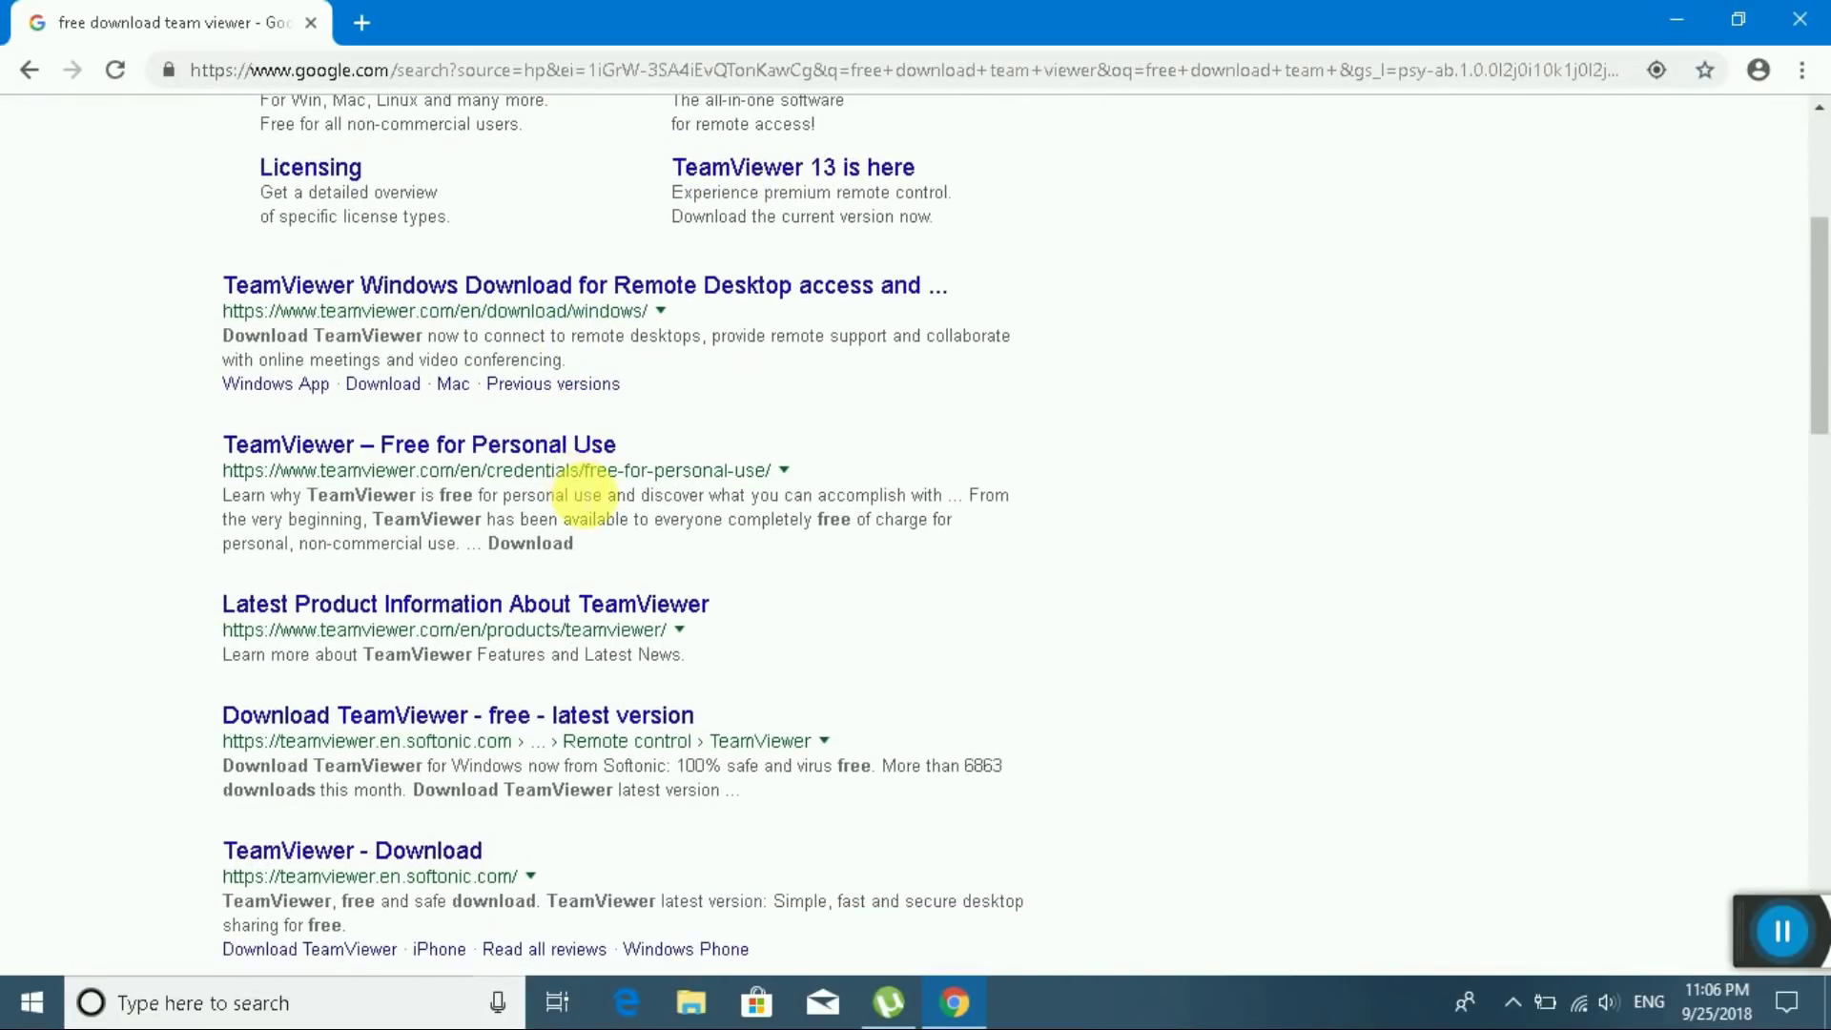
left_click(458, 724)
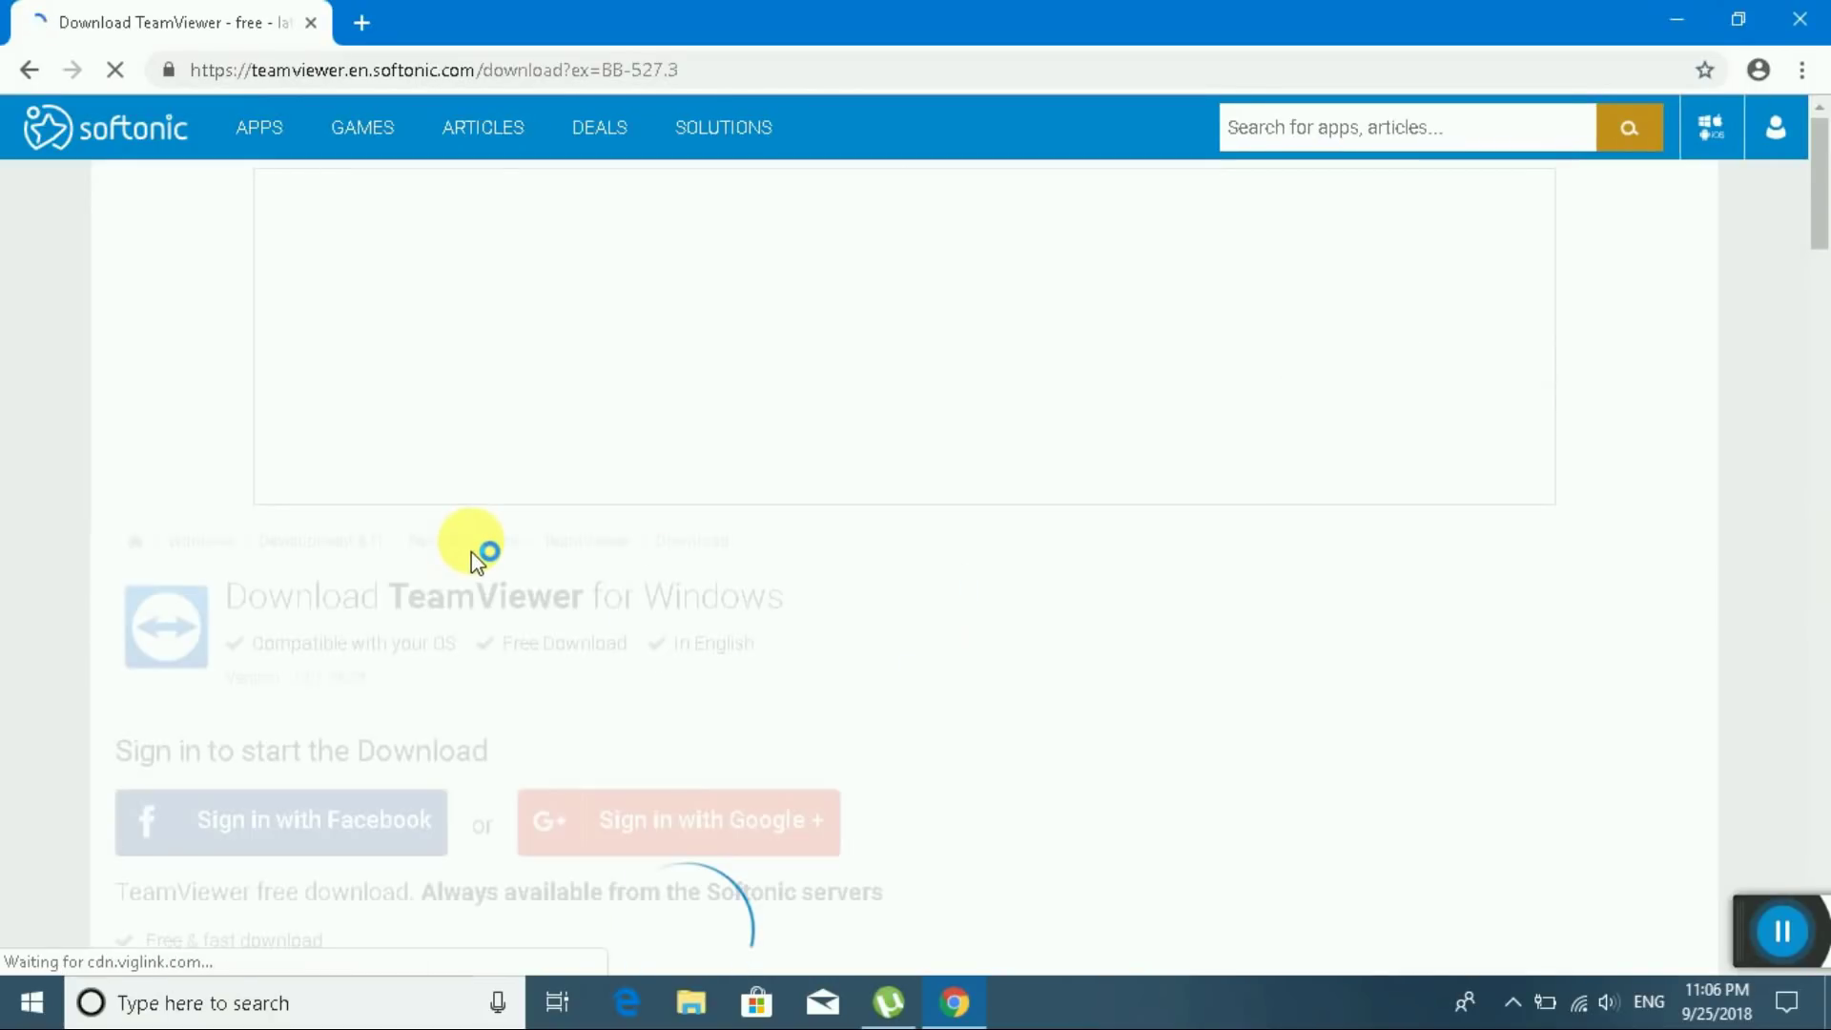
Start the TeamViewer download from Softonic's external server via the Alternative download button.
scroll(421, 461, "down", 5)
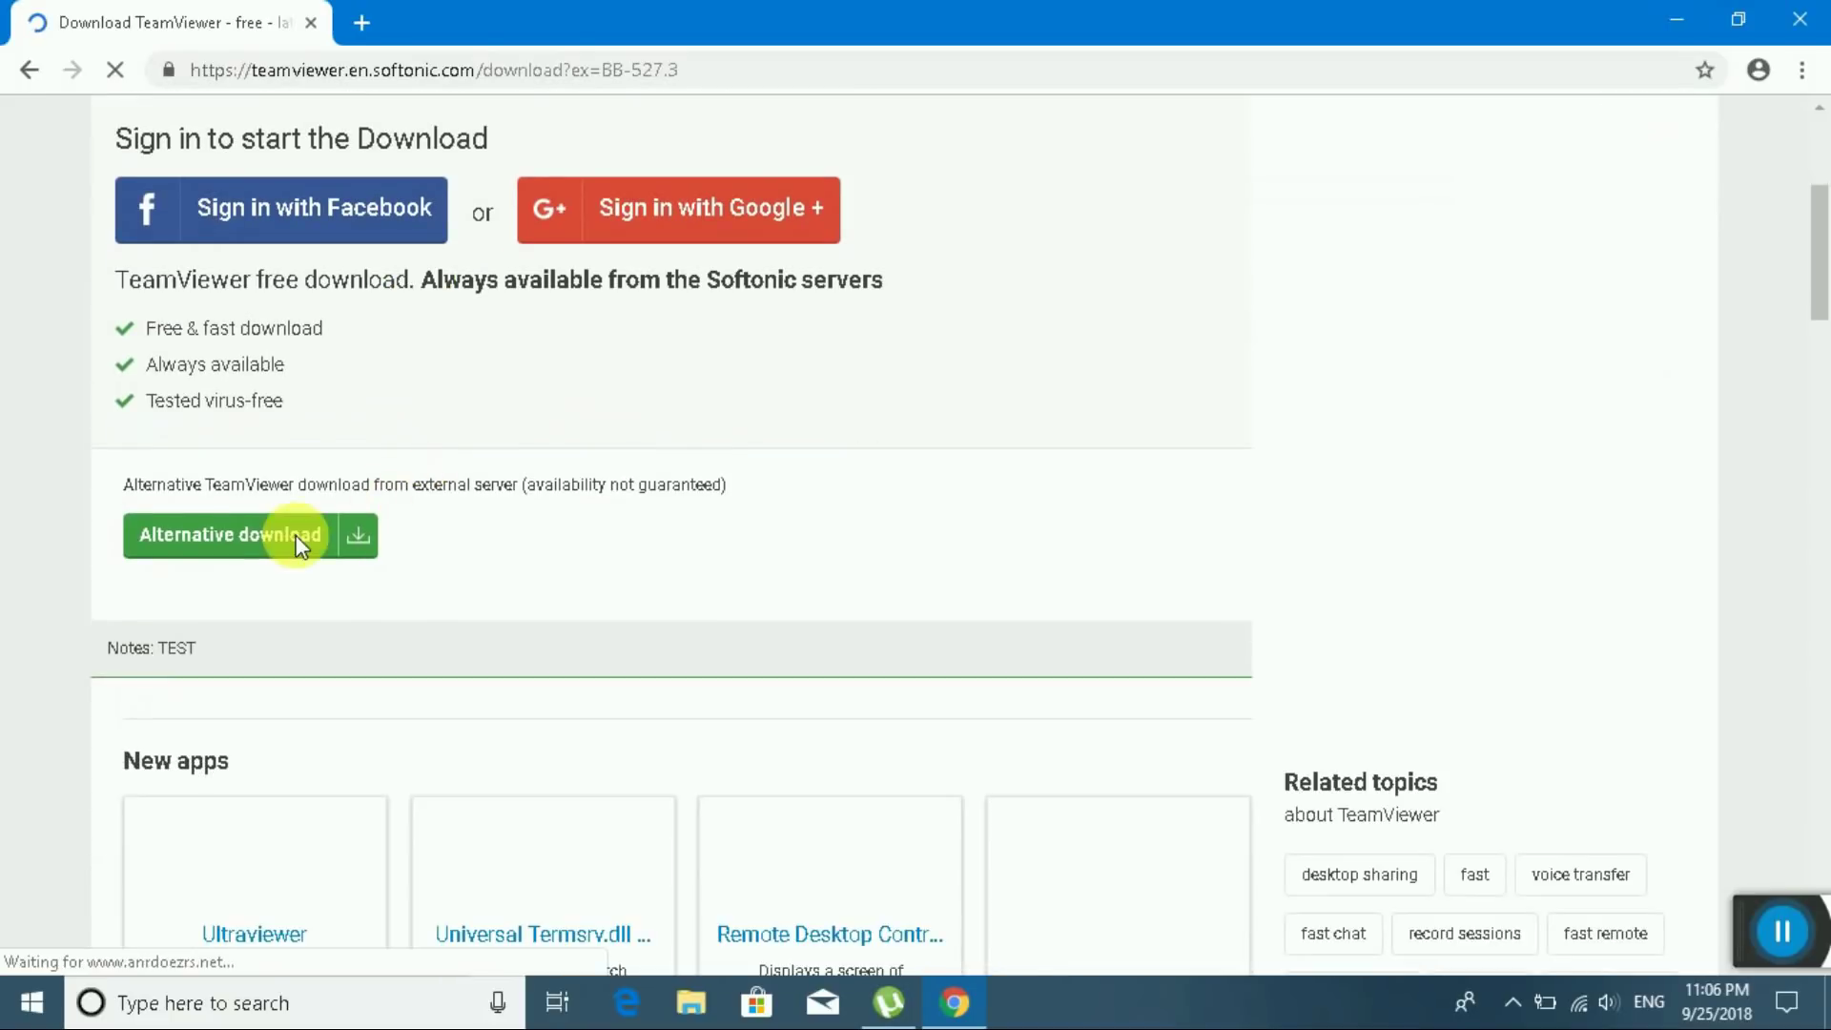
scroll(250, 551, "down", 1)
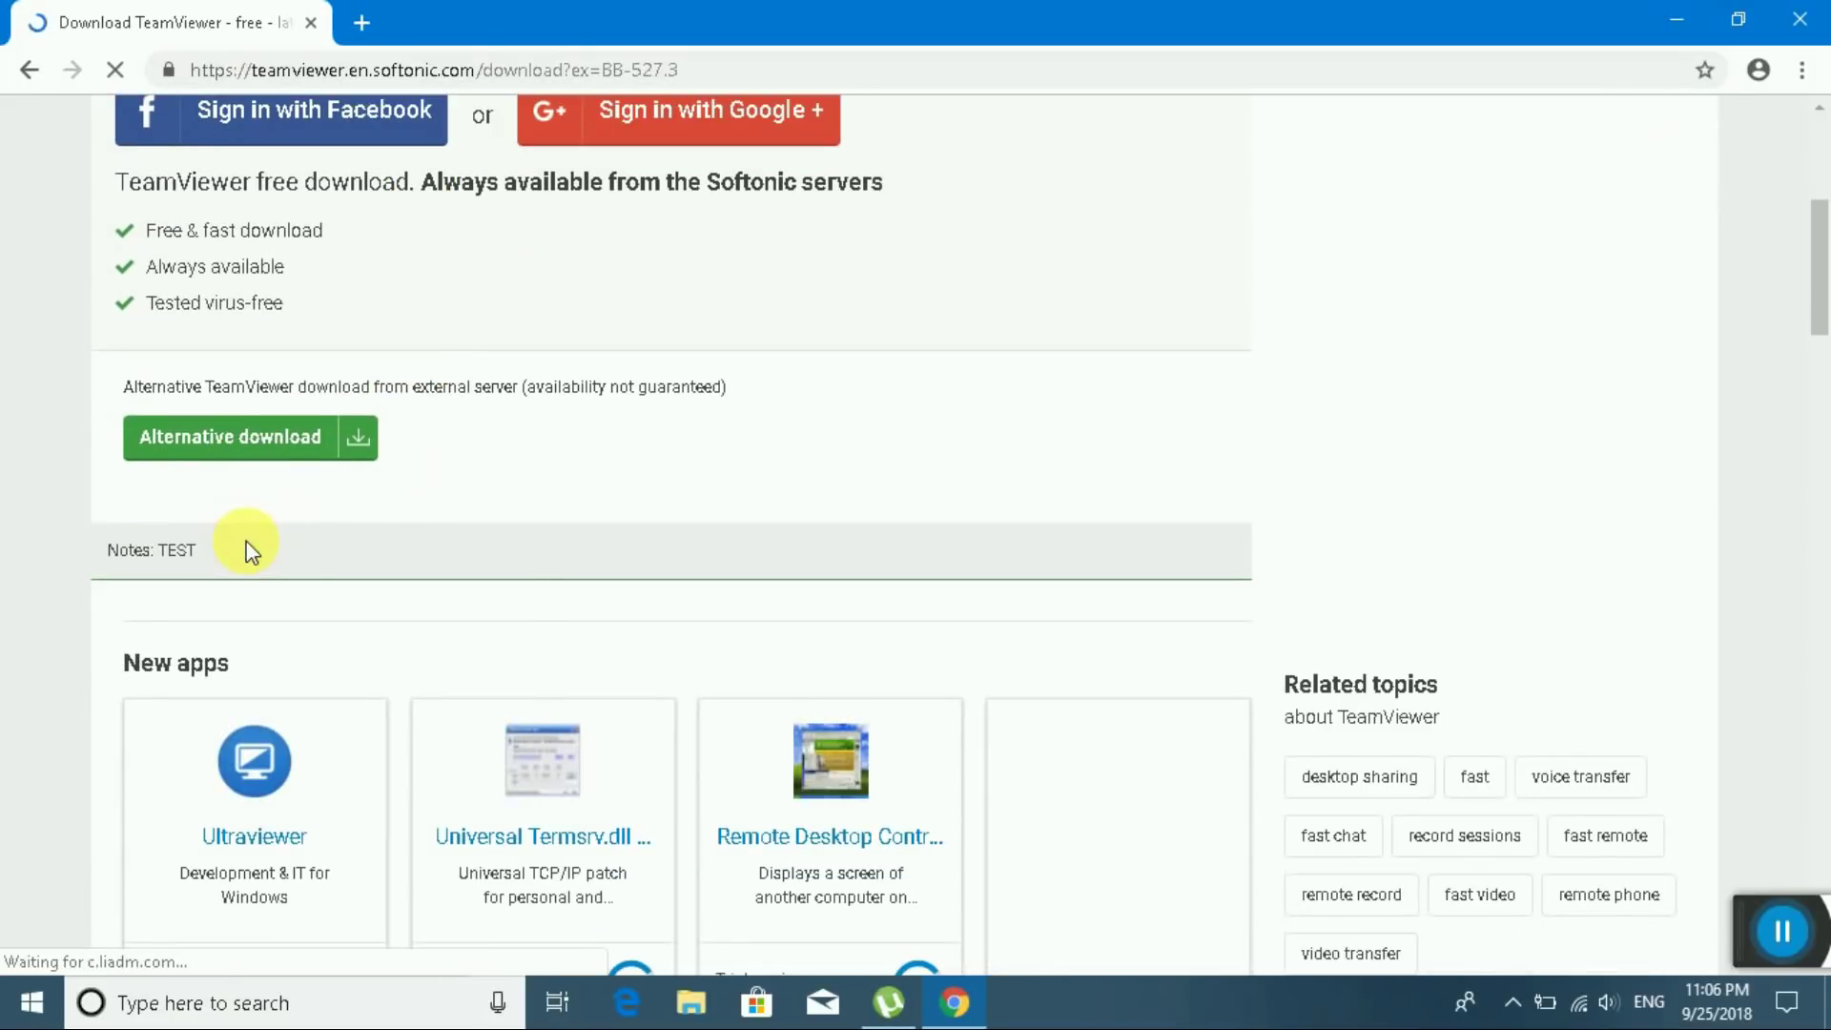
left_click(266, 445)
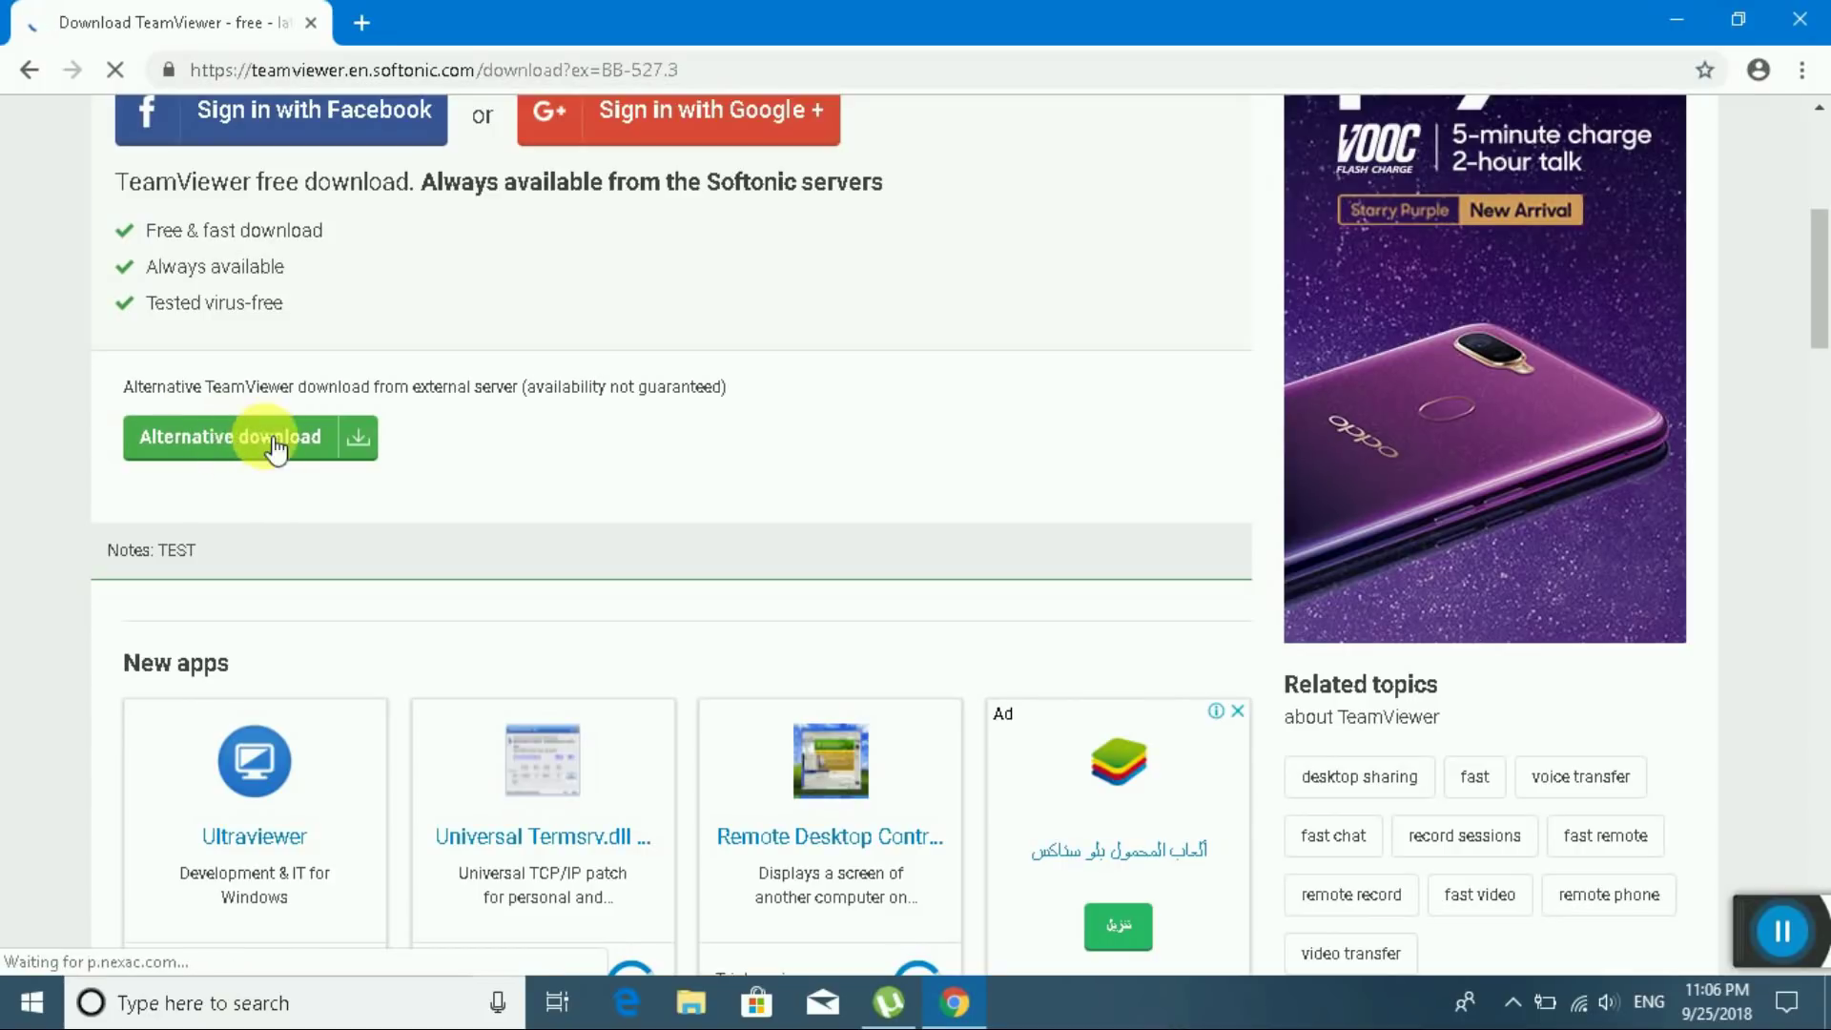
left_click(234, 442)
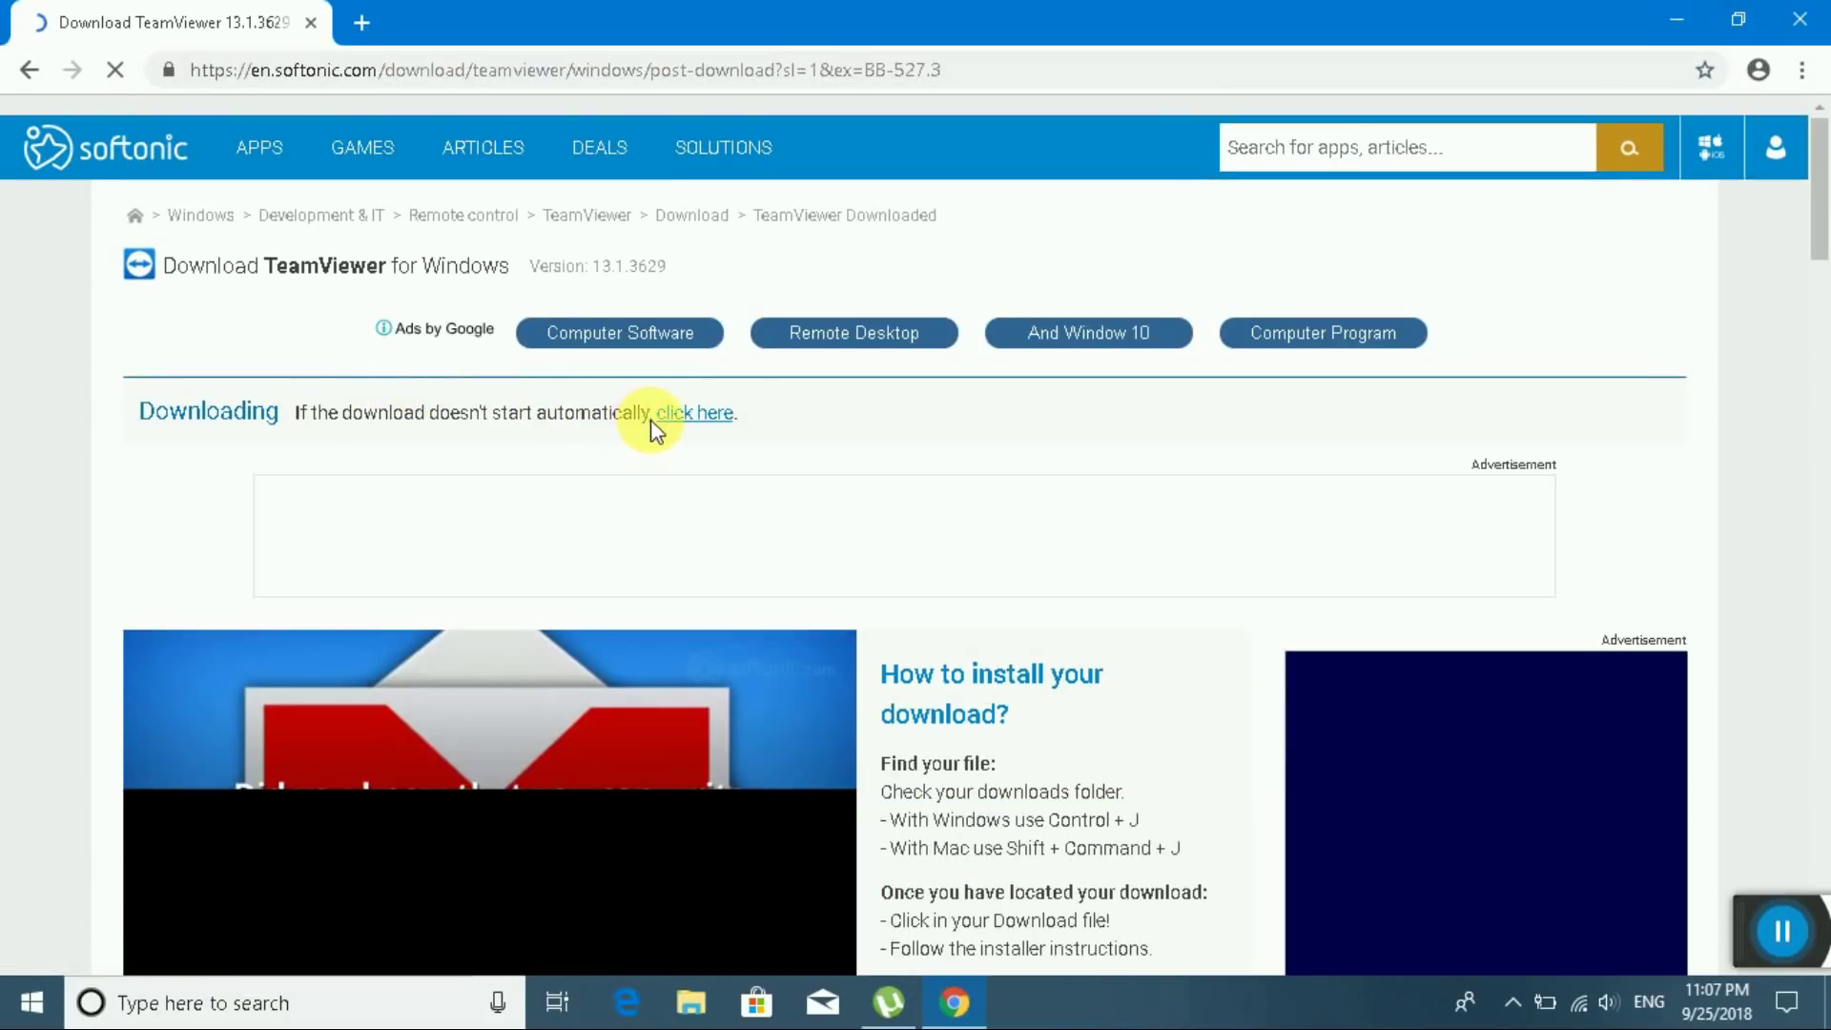
Force the TeamViewer_Setup.exe download, run the installer, and close Chrome.
left_click(690, 418)
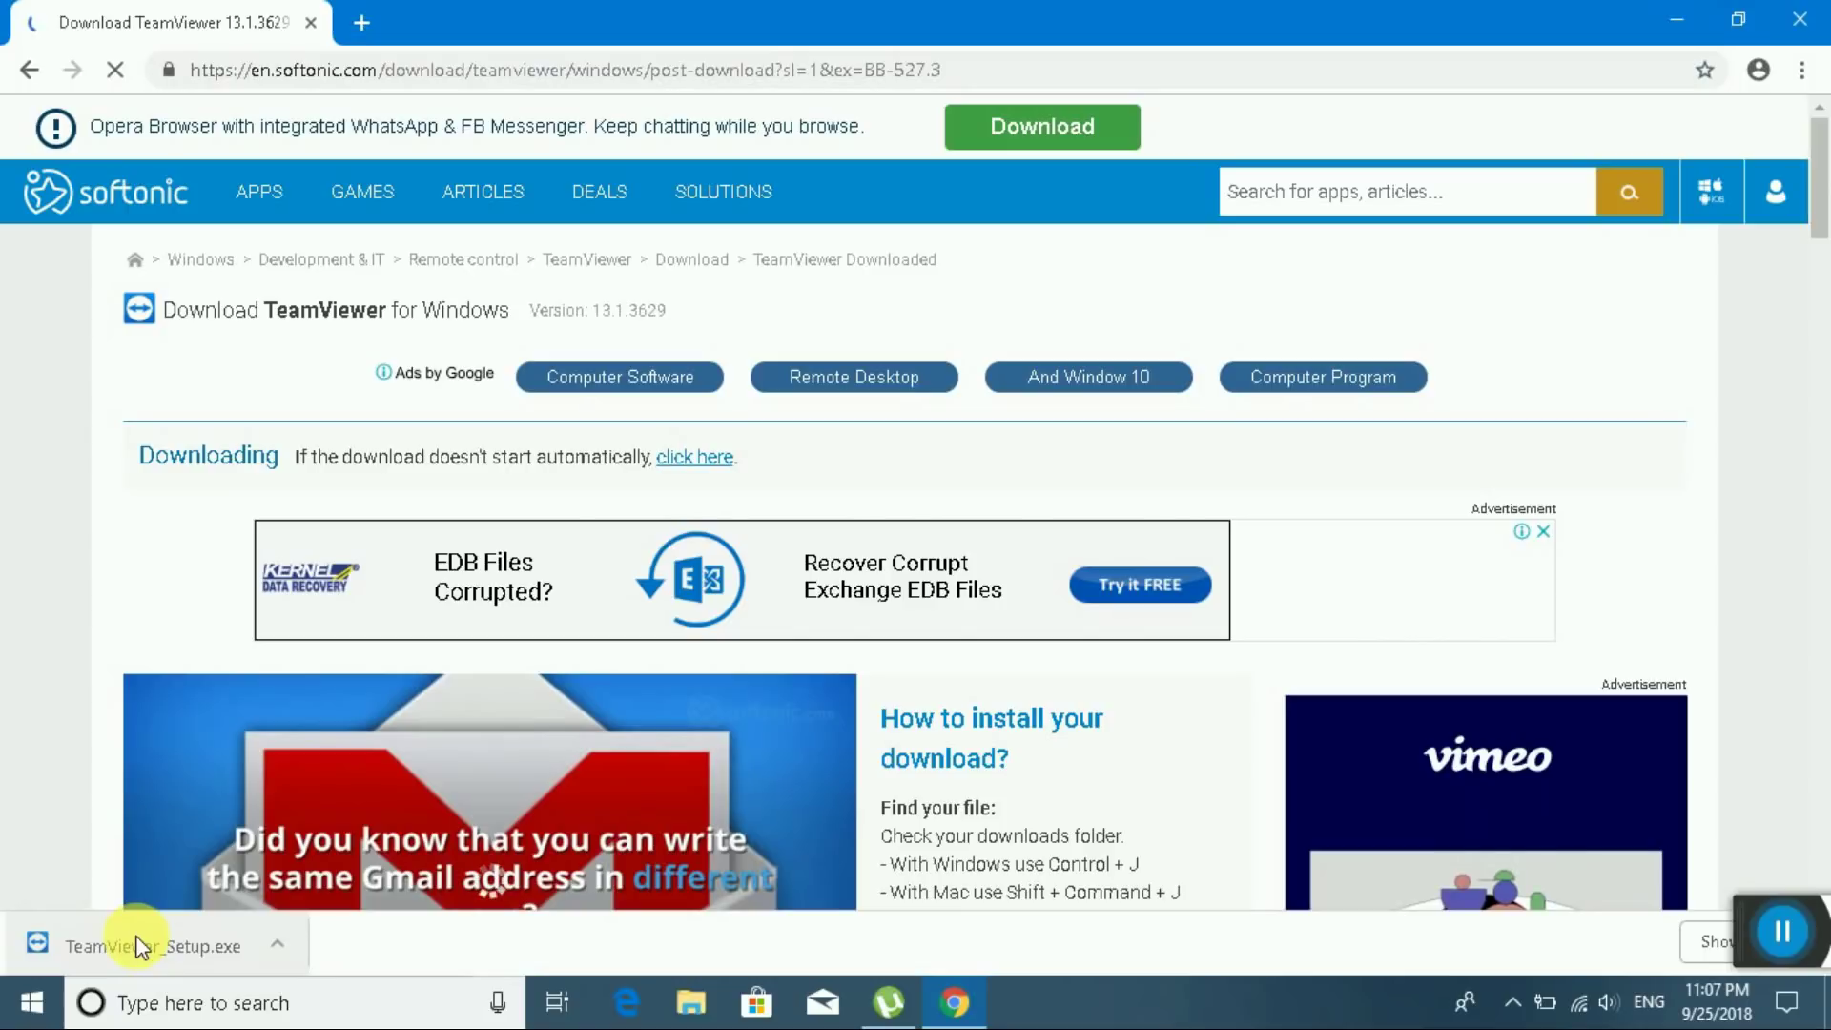
left_click(138, 944)
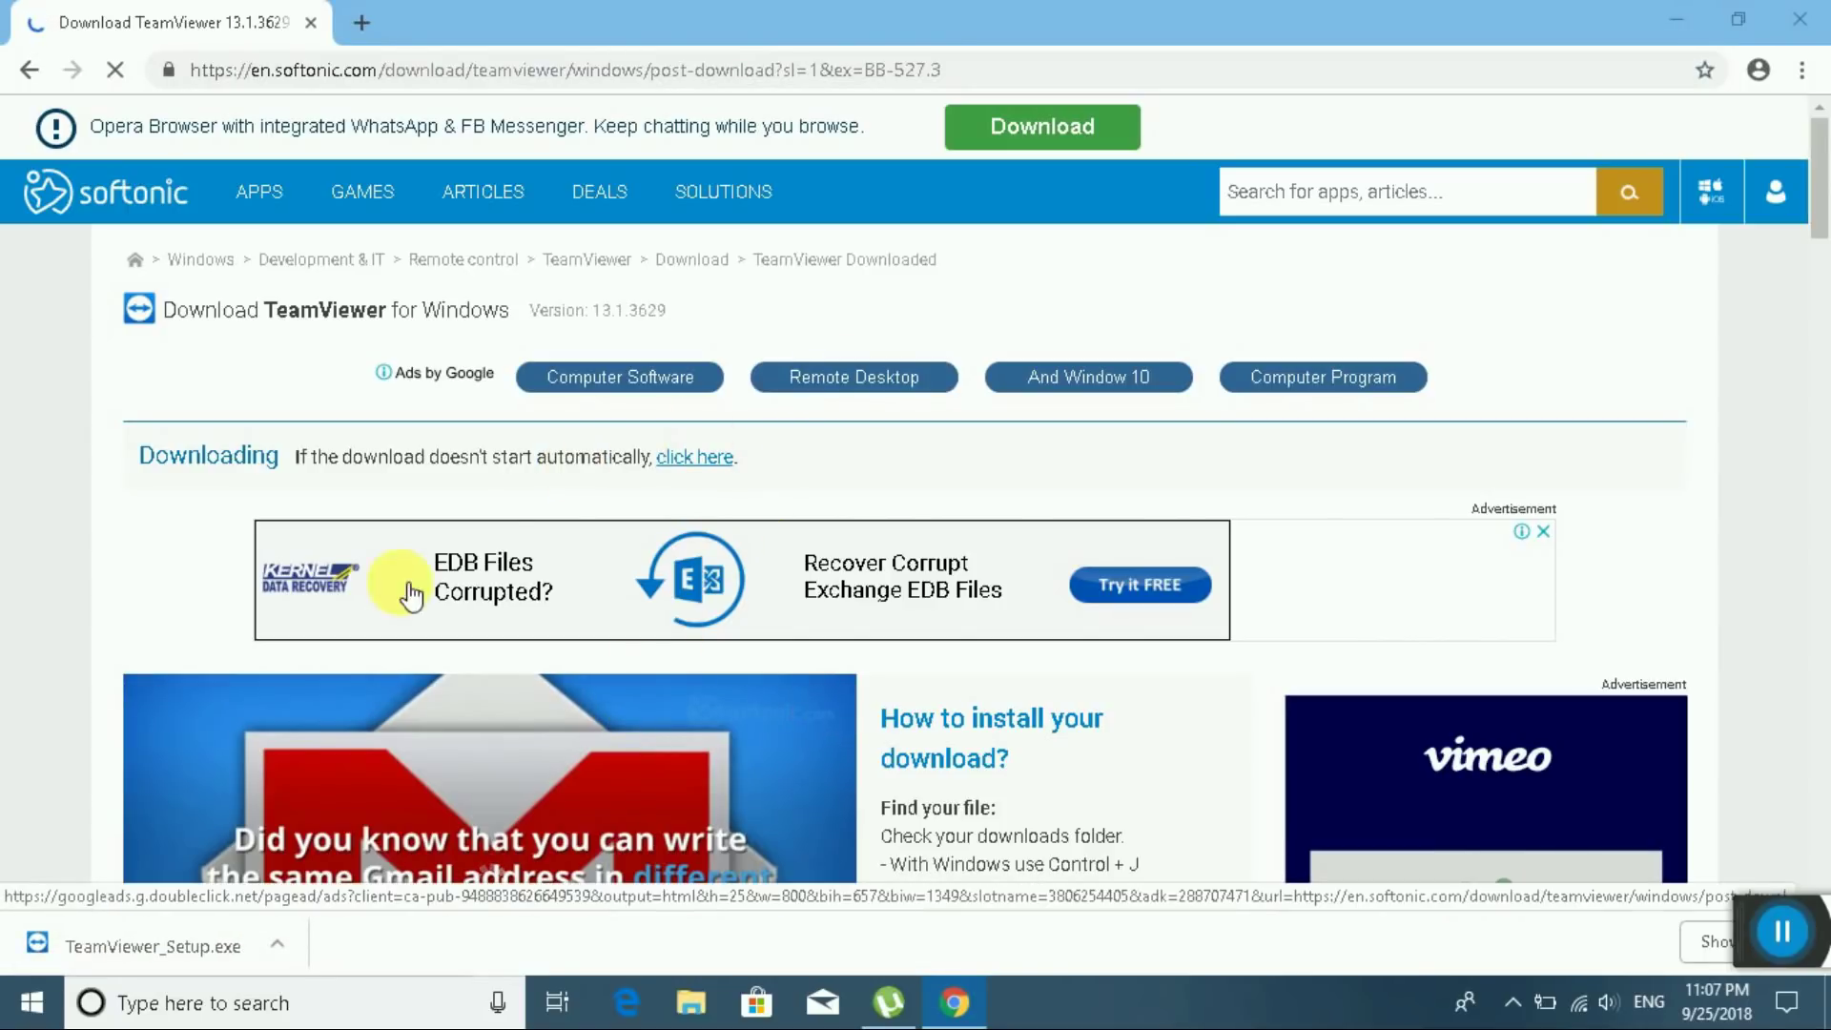
left_click(1799, 12)
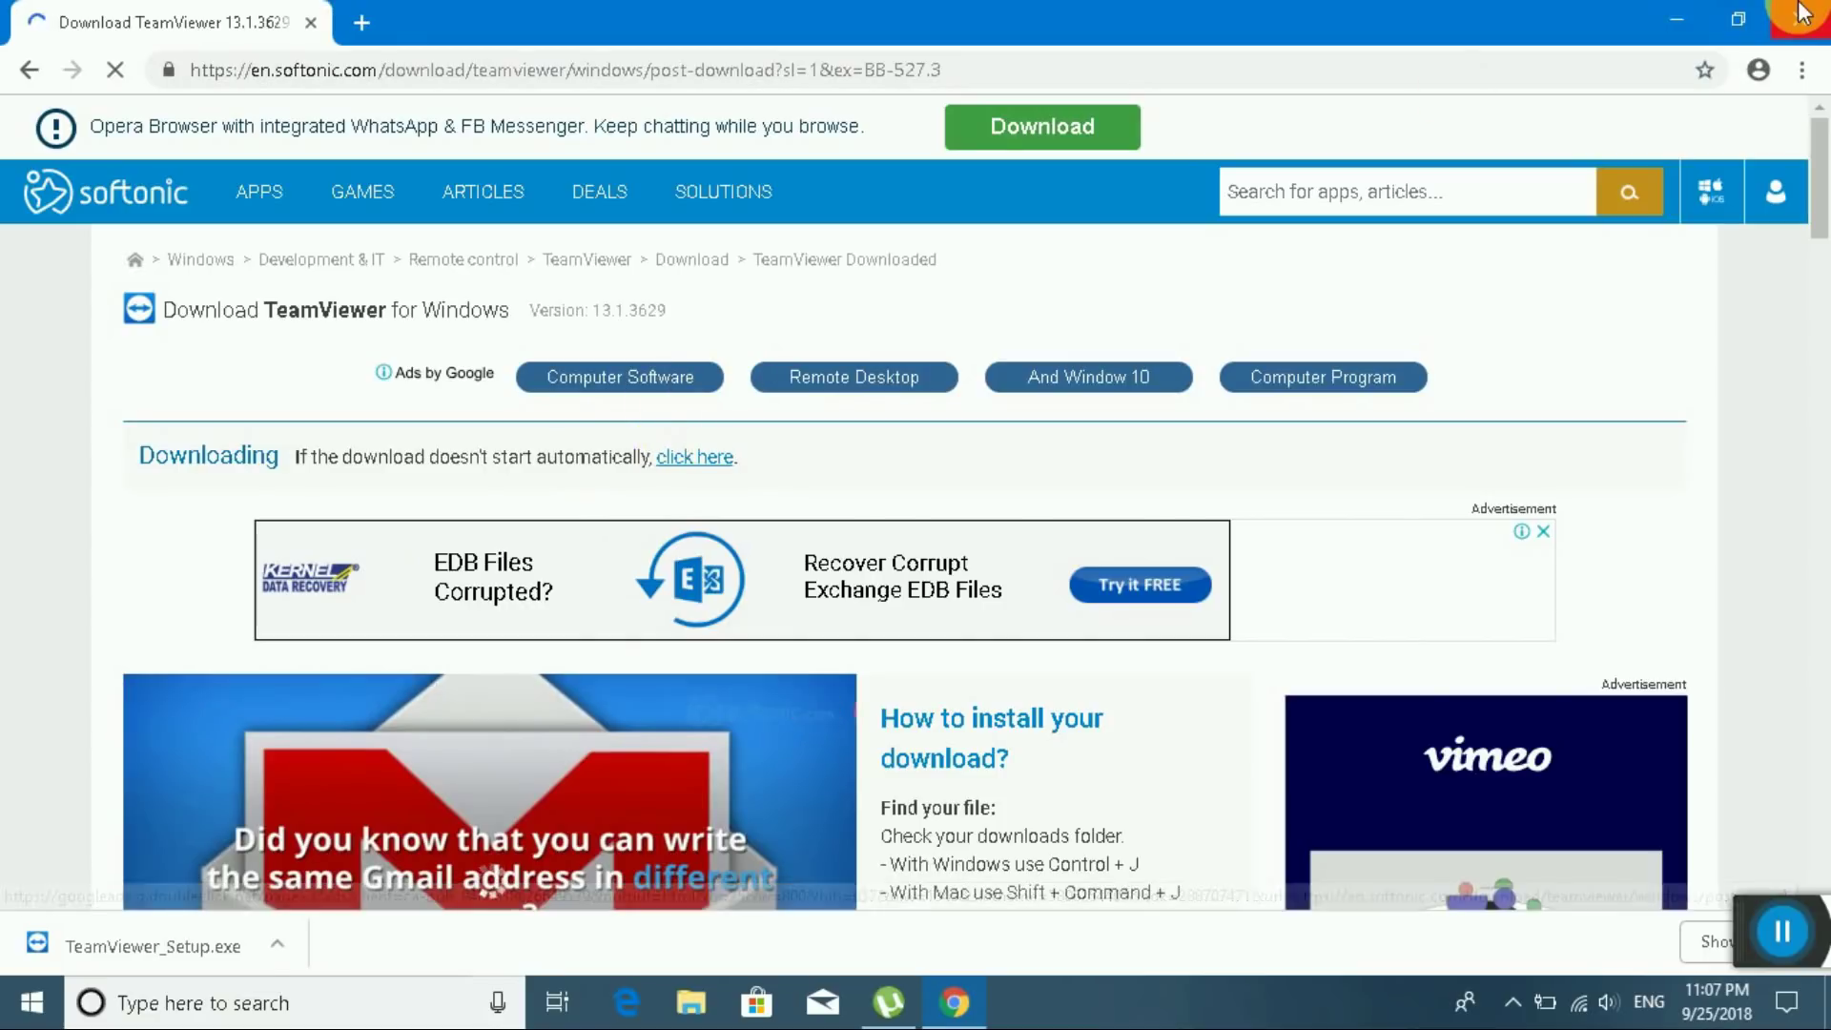
left_click(1800, 12)
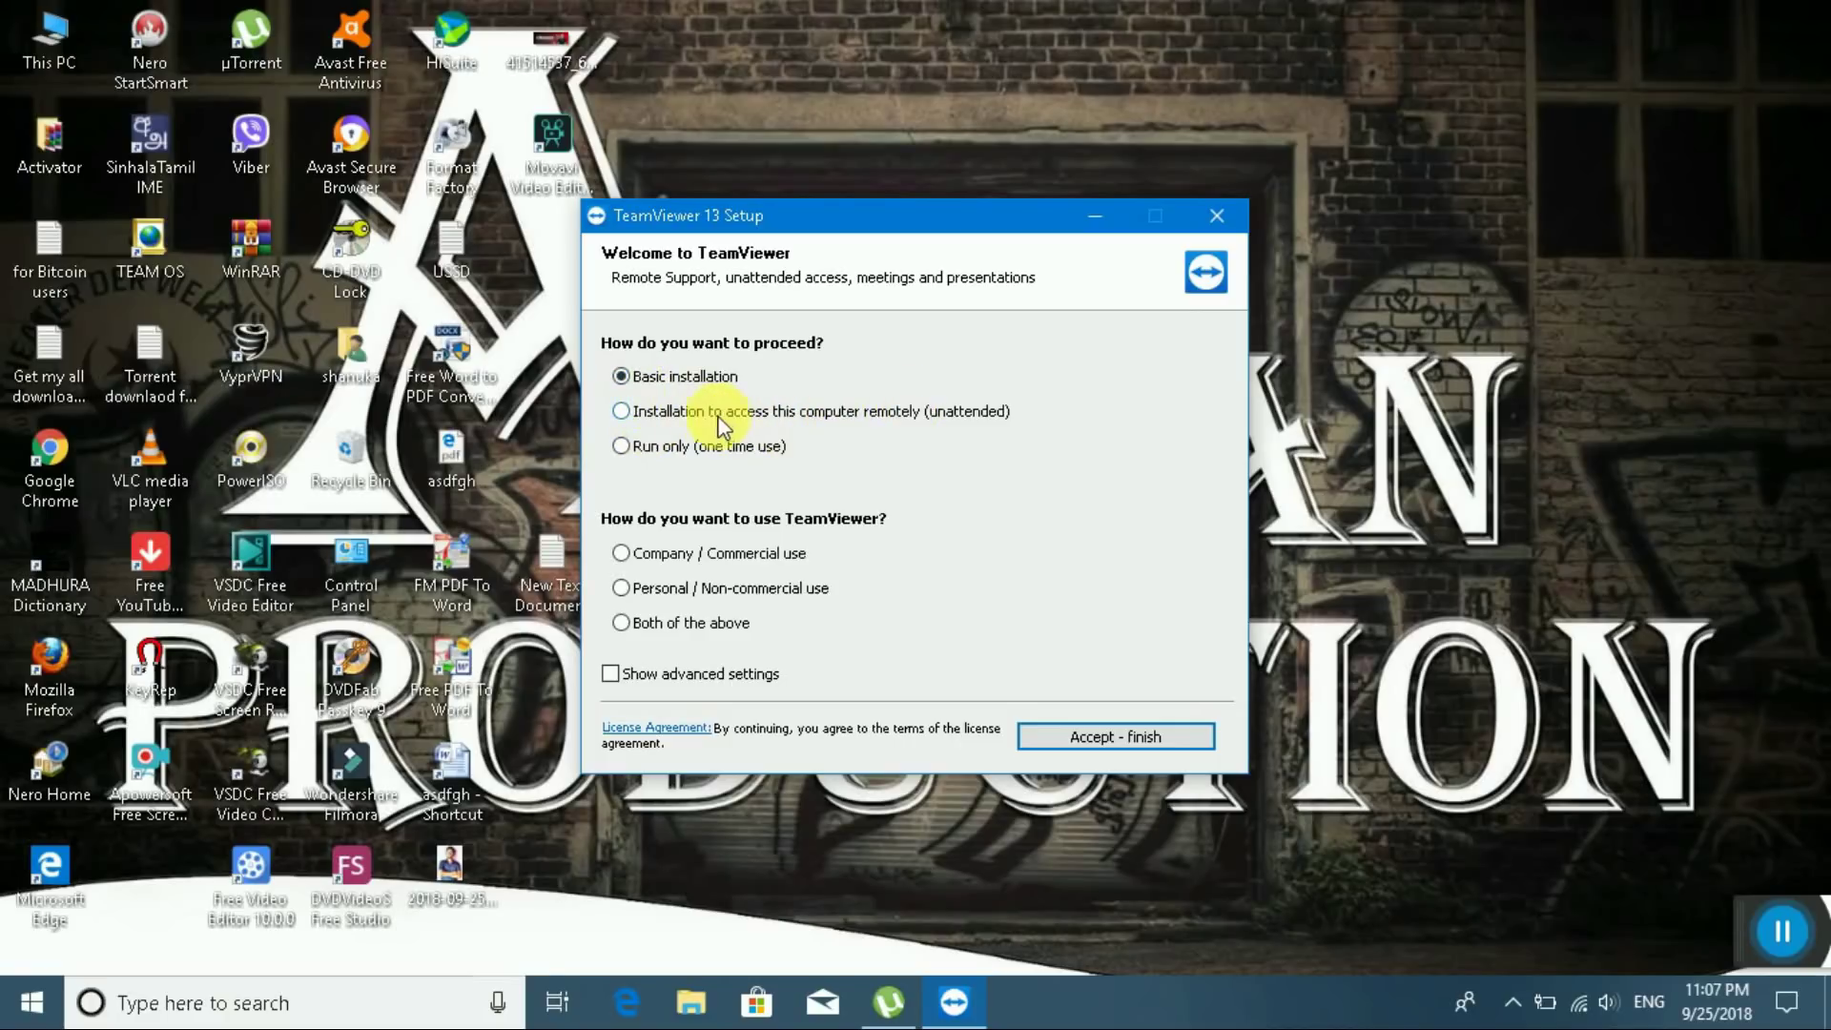
Choose the unattended remote-access installation for personal/non-commercial use and accept to finish.
left_click(622, 412)
left_click(624, 586)
left_click(1062, 736)
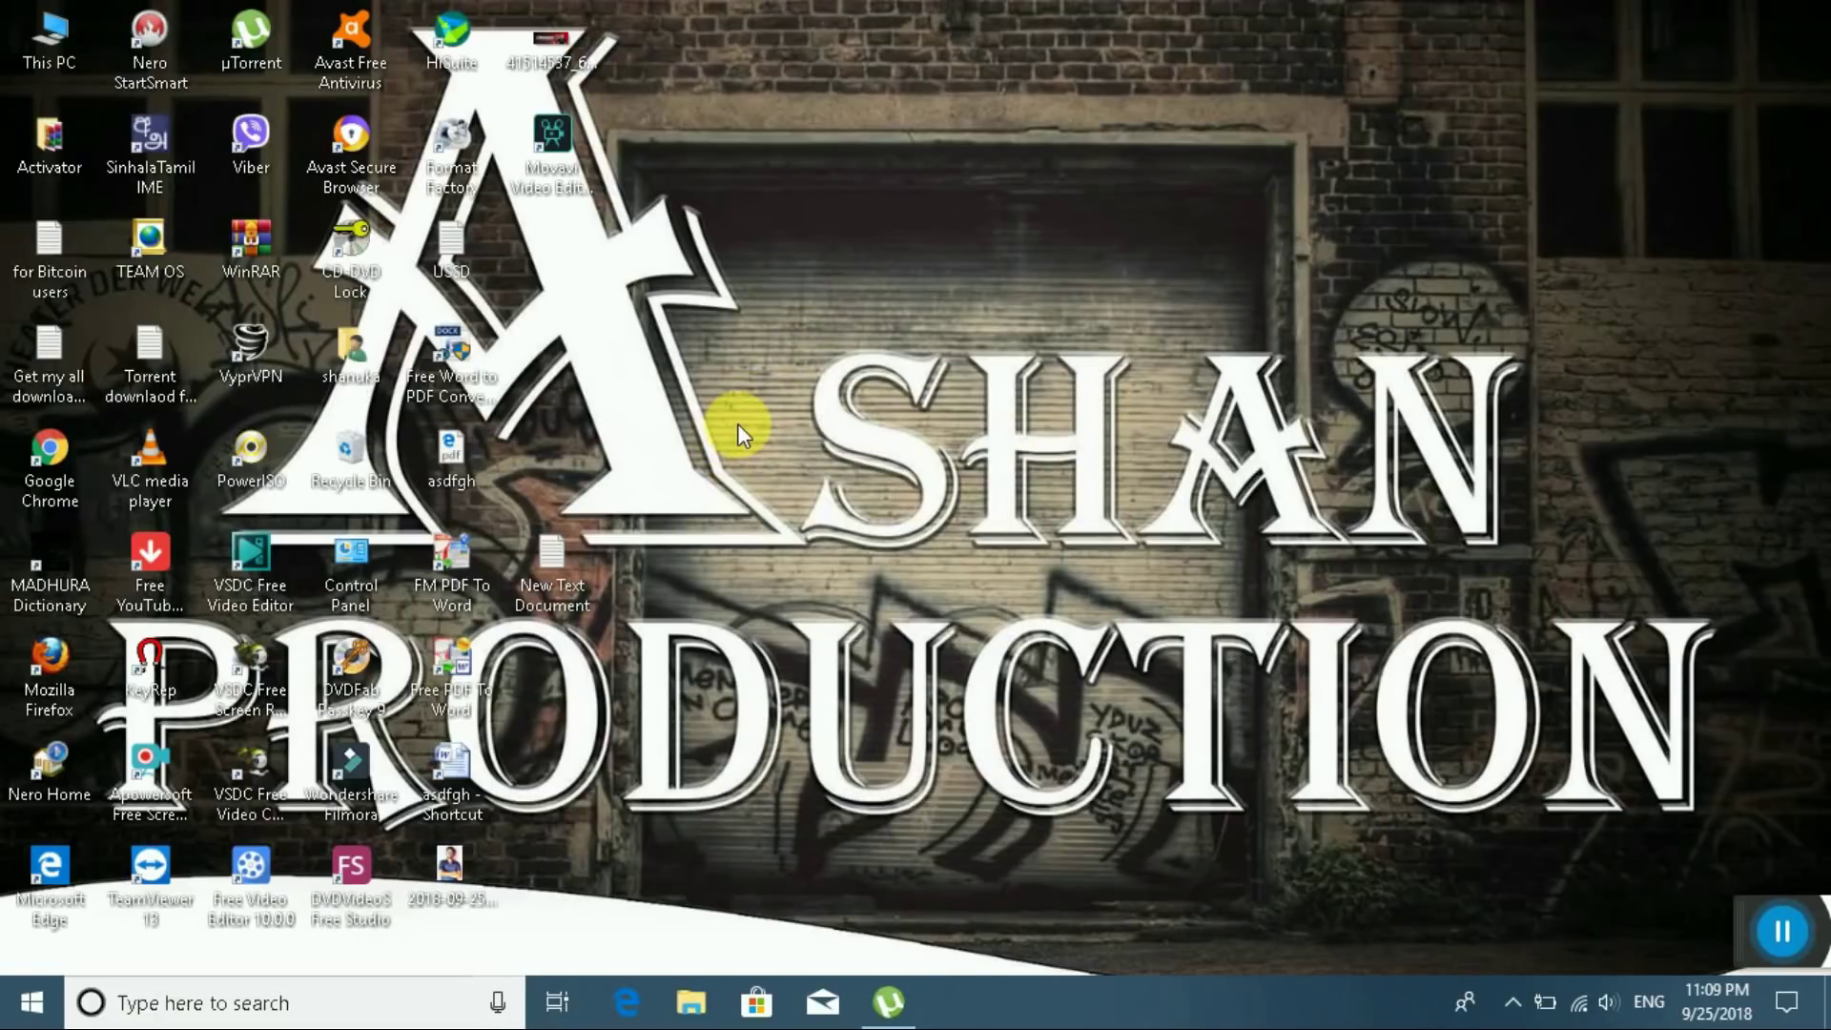
Refresh the Windows desktop twice from its right-click menu.
right_click(704, 248)
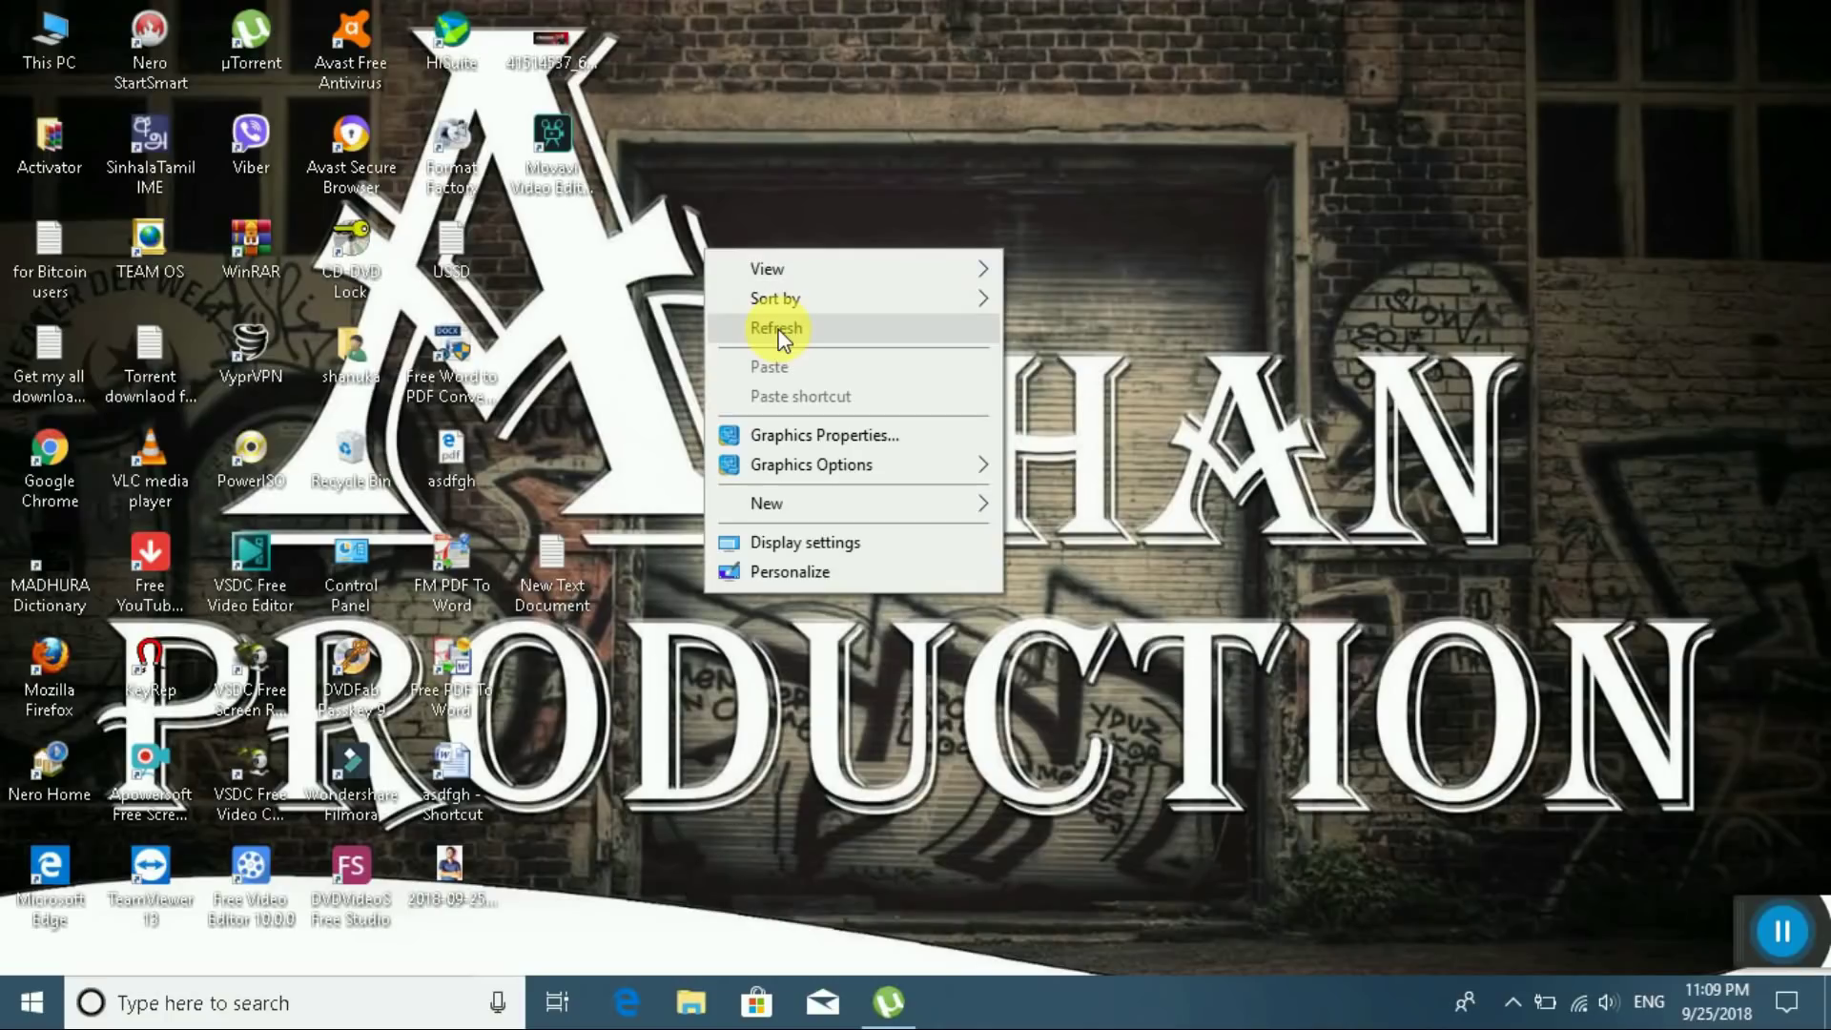
left_click(797, 335)
right_click(779, 267)
left_click(851, 344)
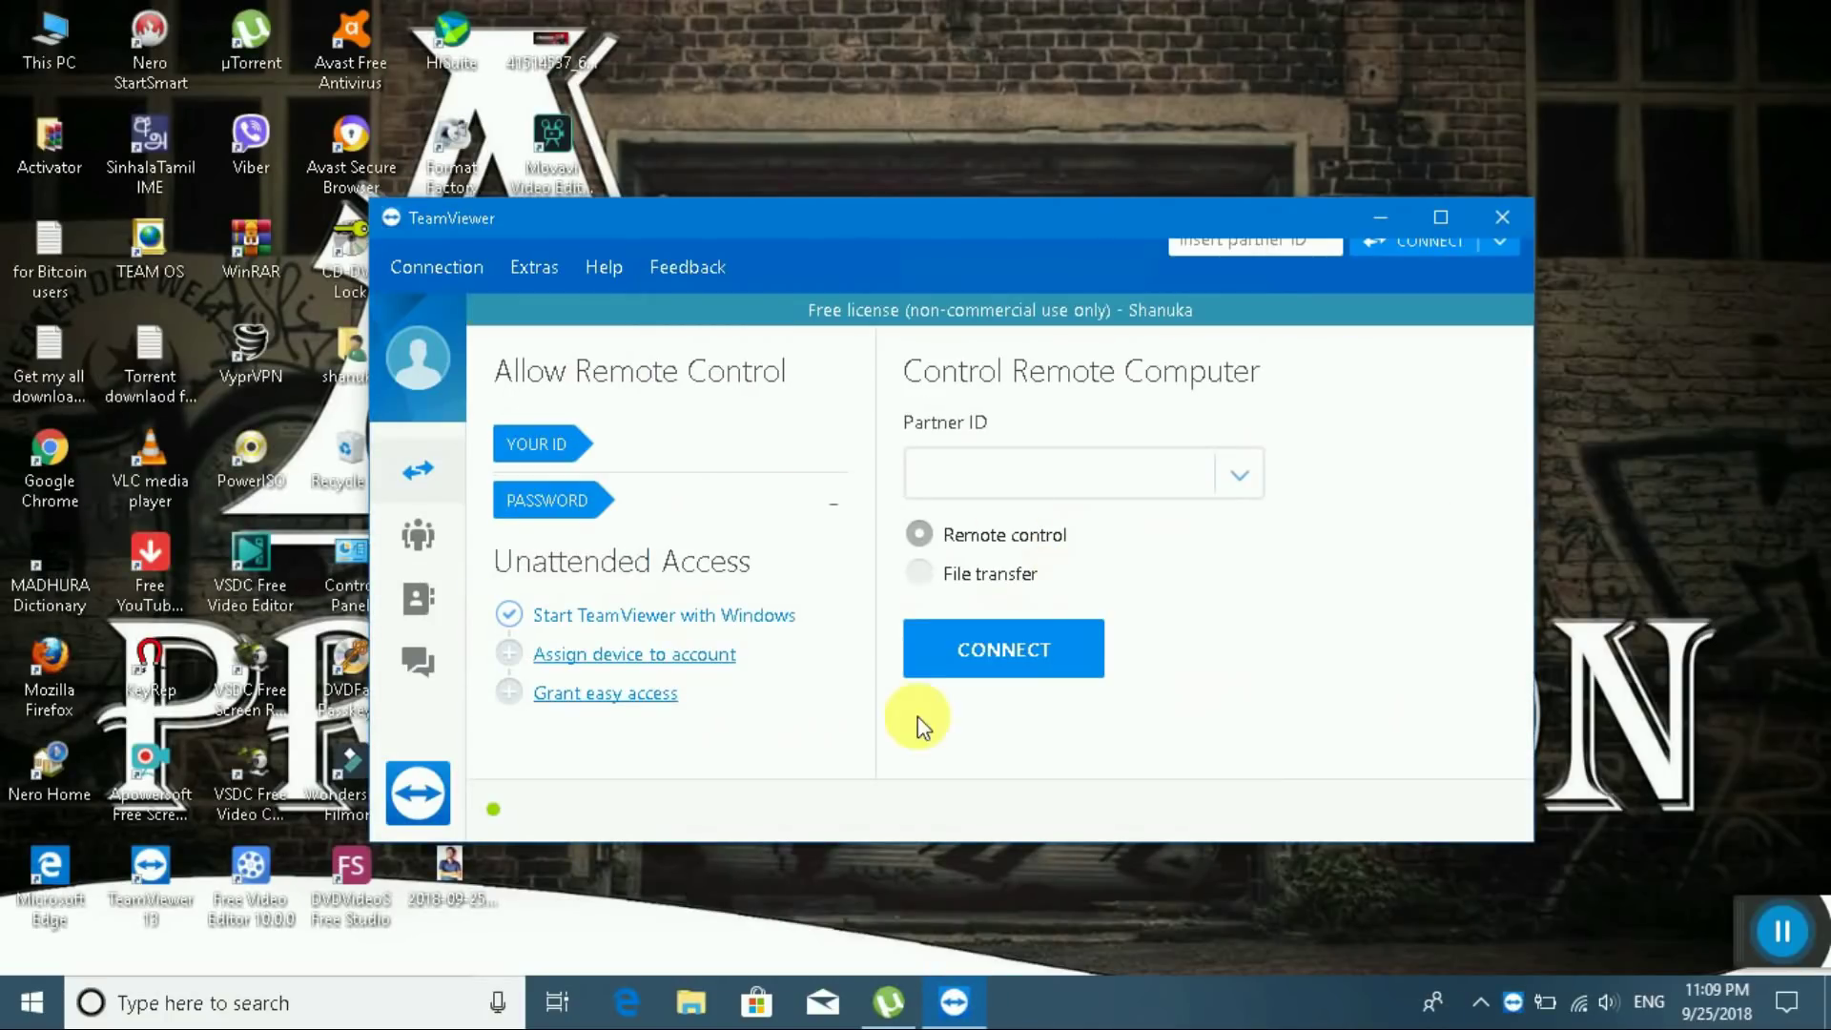
Skip the Unattended access wizard and dismiss the Computers & Contacts tip.
mouse_move(956, 996)
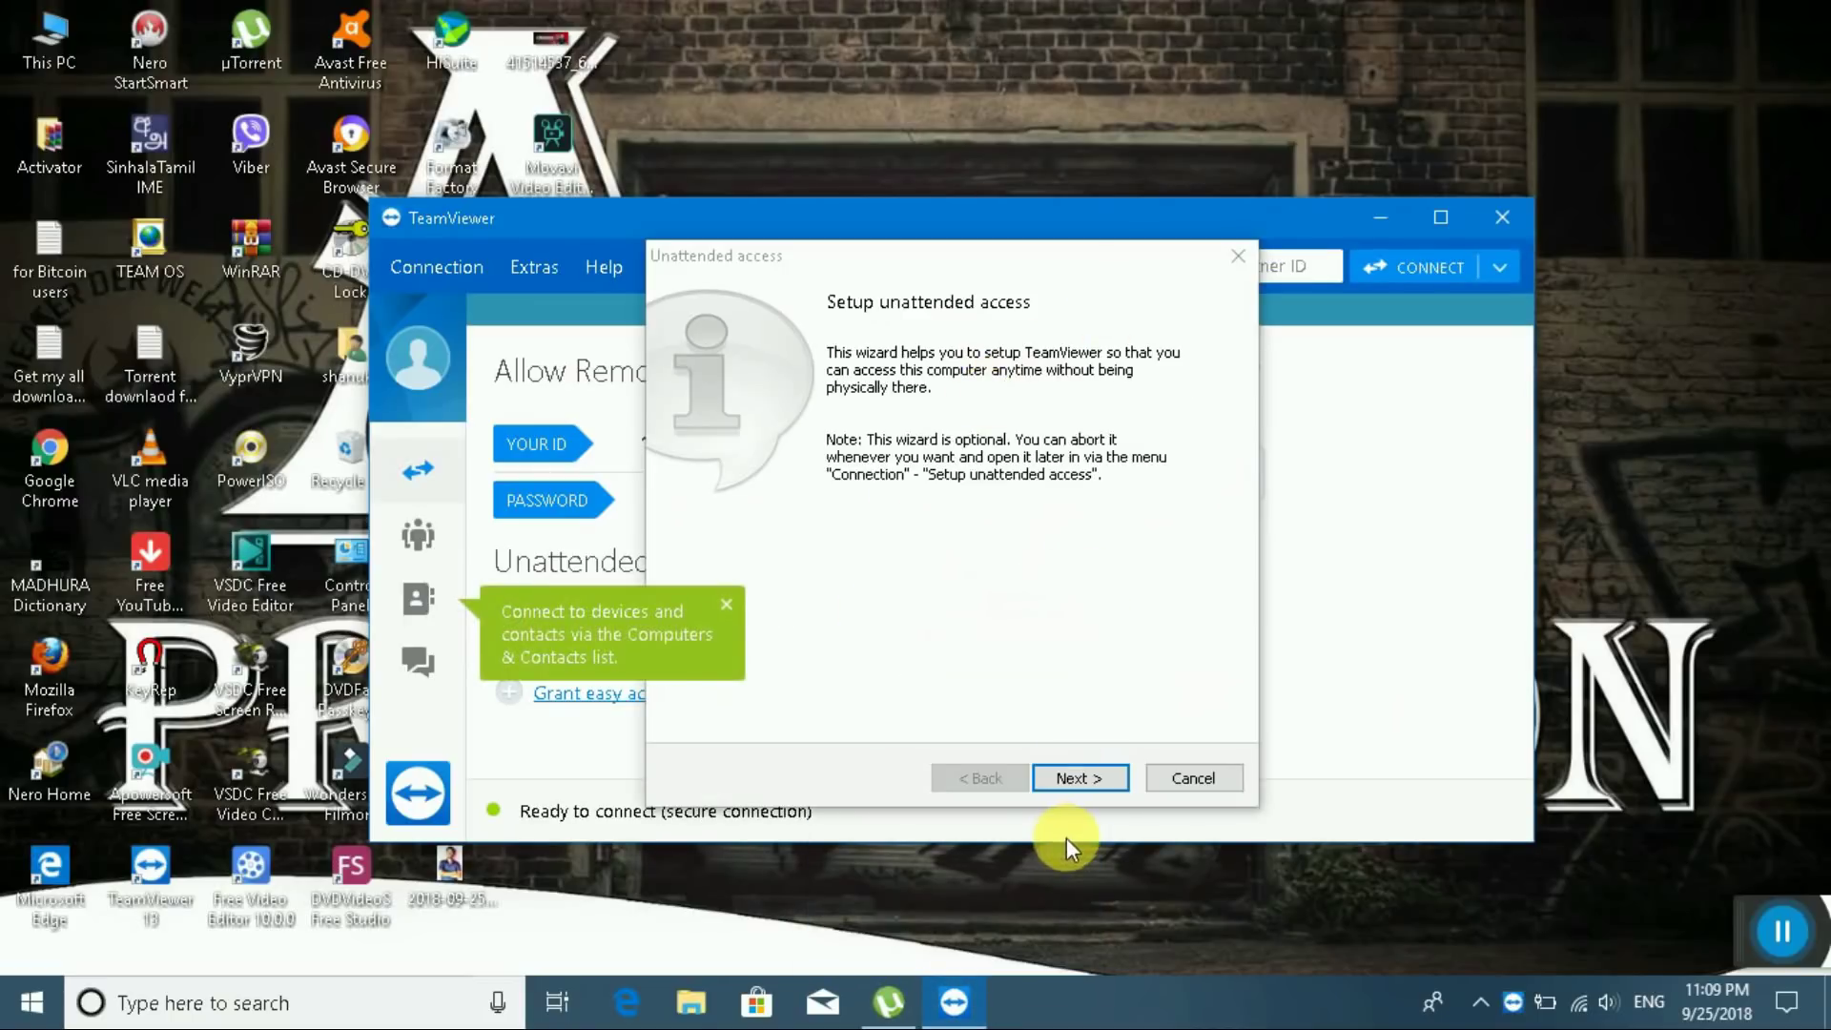
left_click(1084, 787)
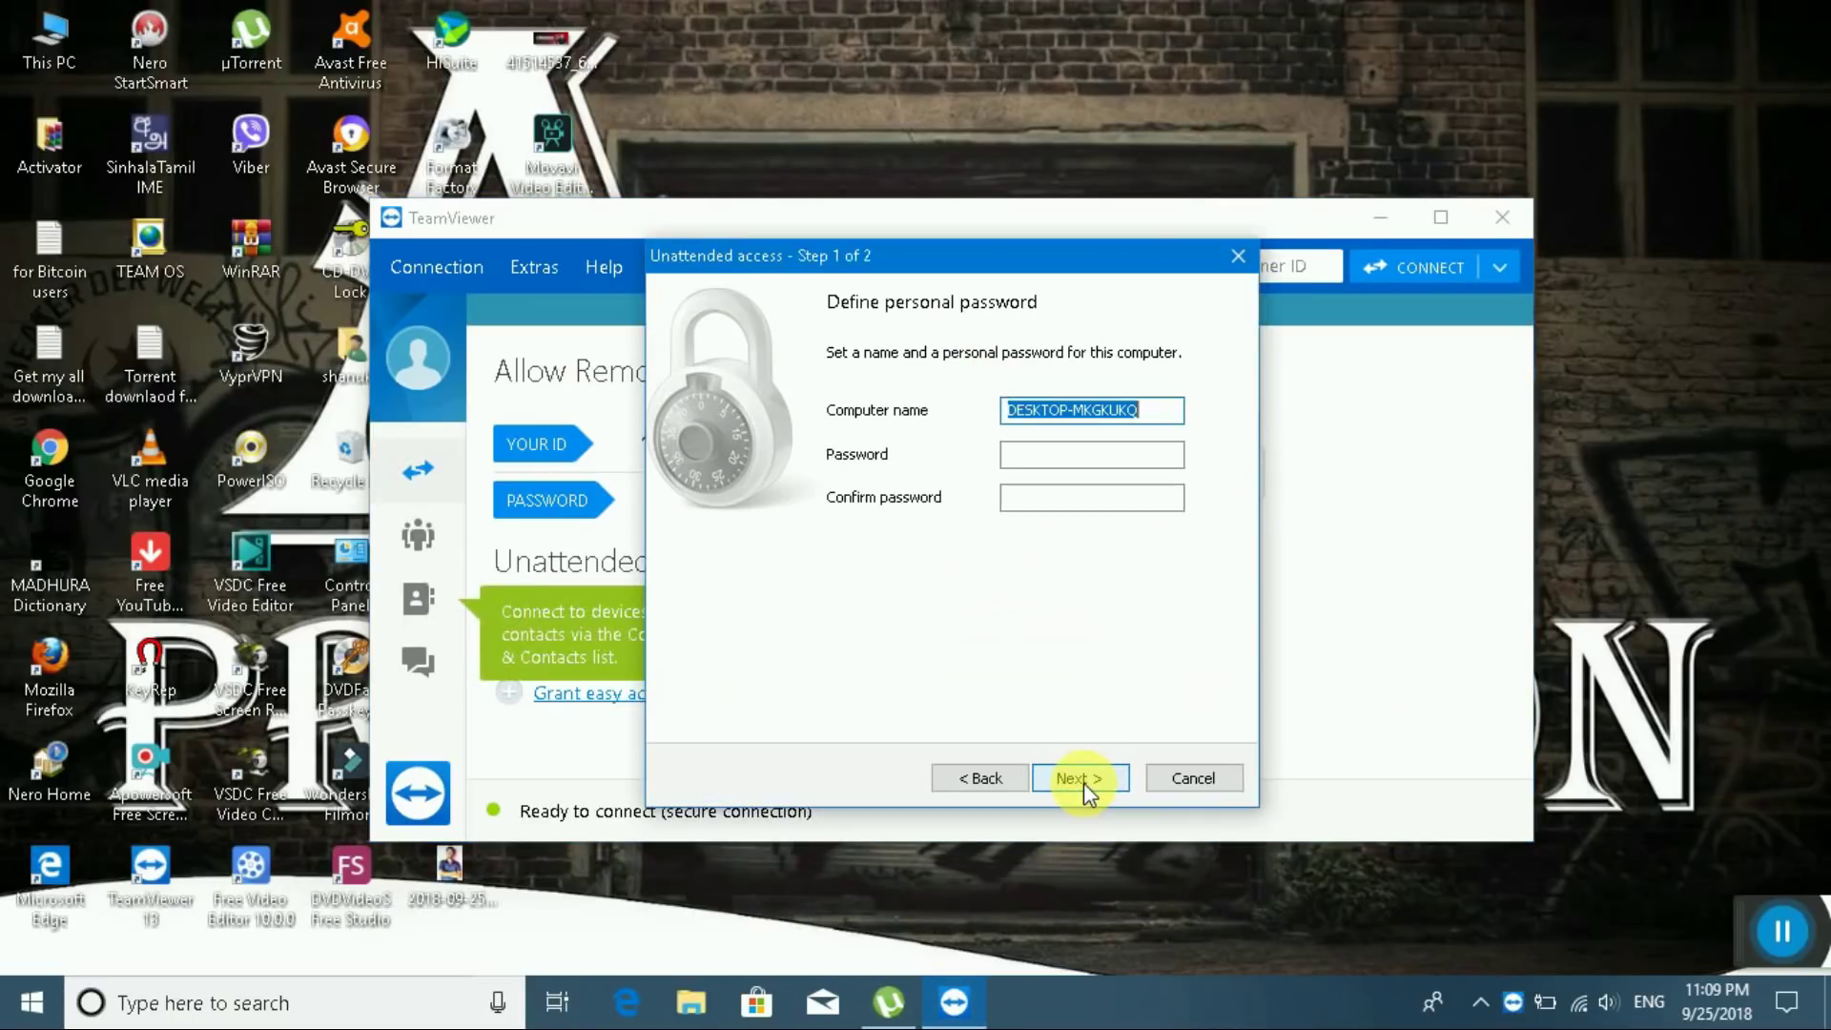
left_click(1236, 254)
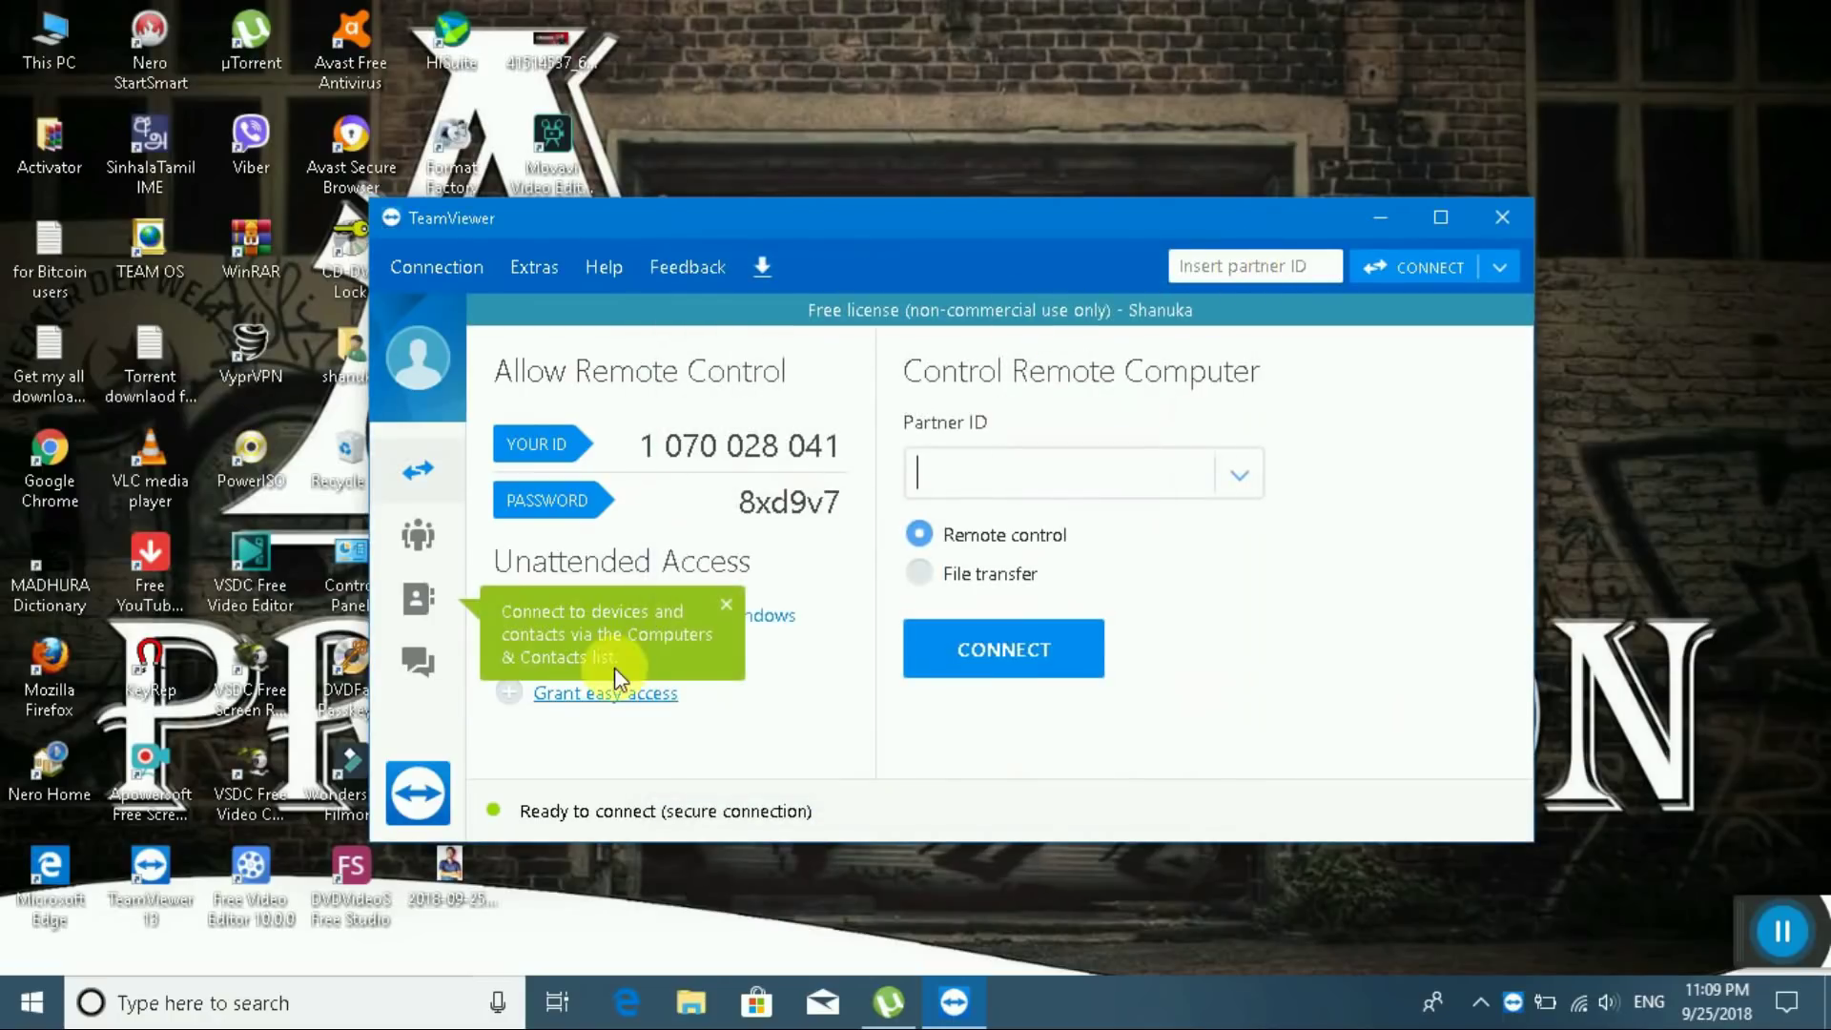
left_click(727, 606)
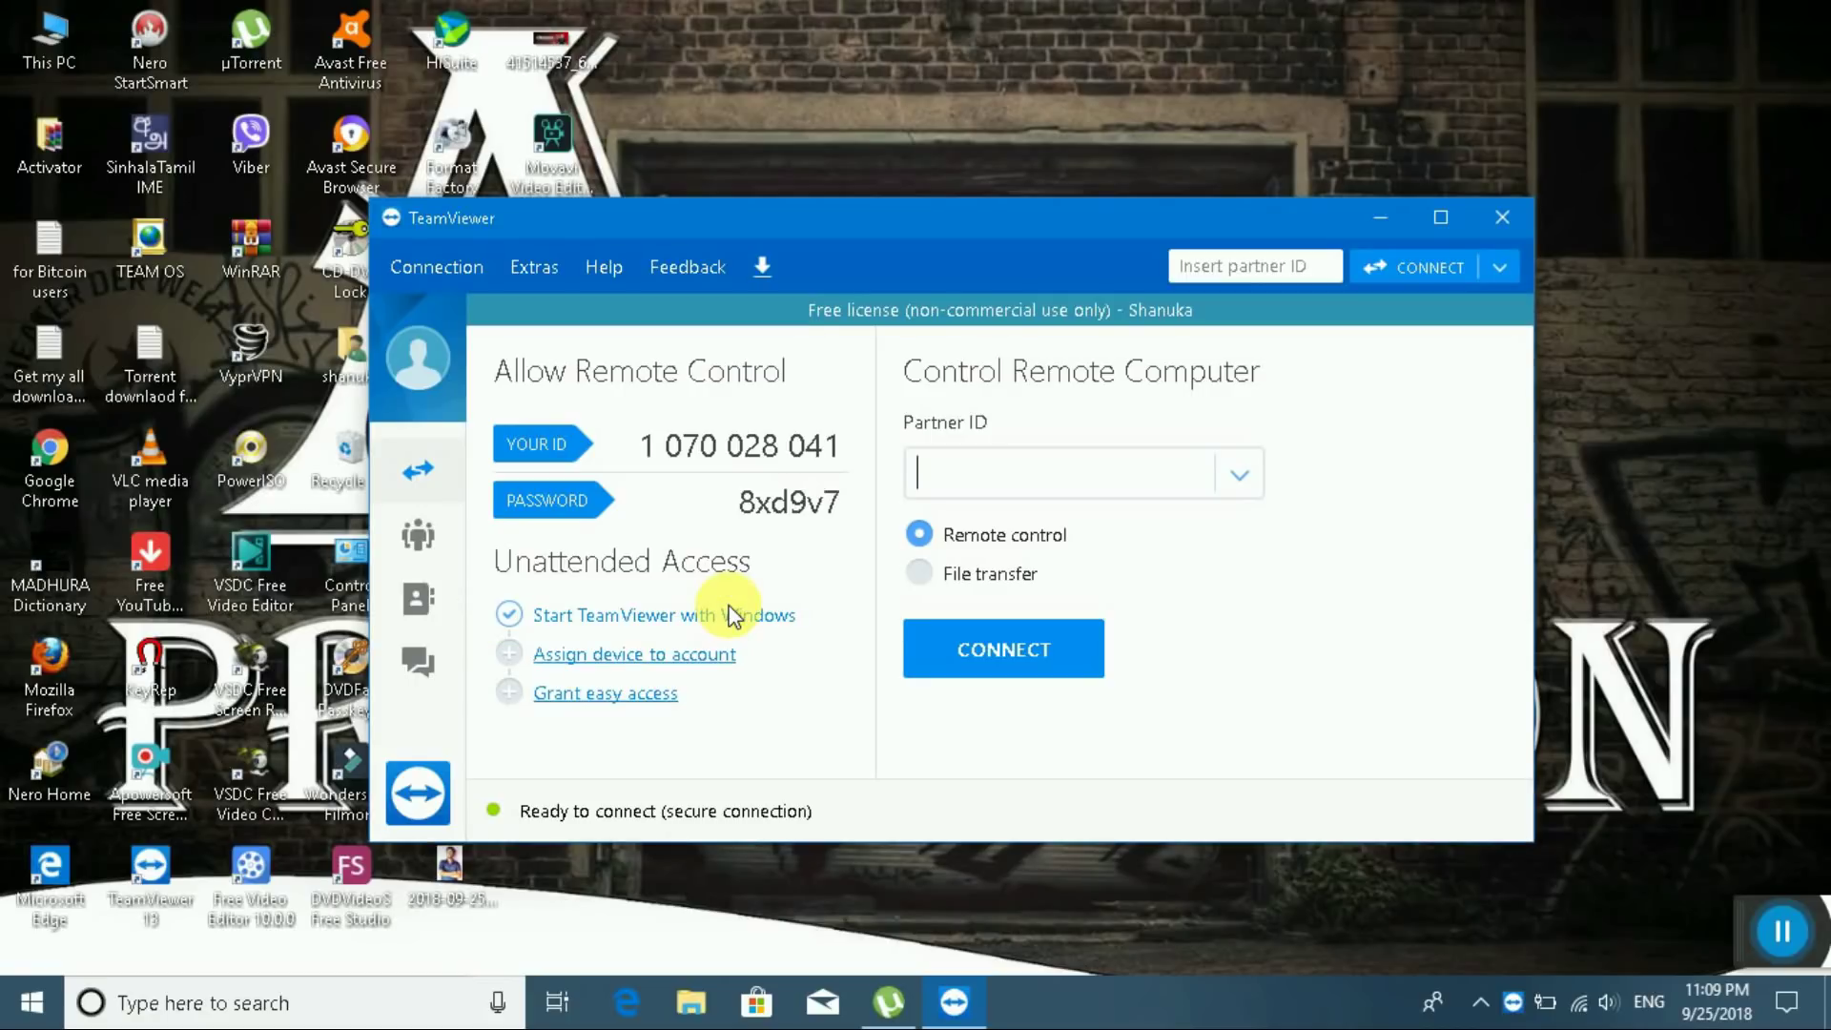
left_click(1383, 229)
right_click(786, 250)
left_click(877, 329)
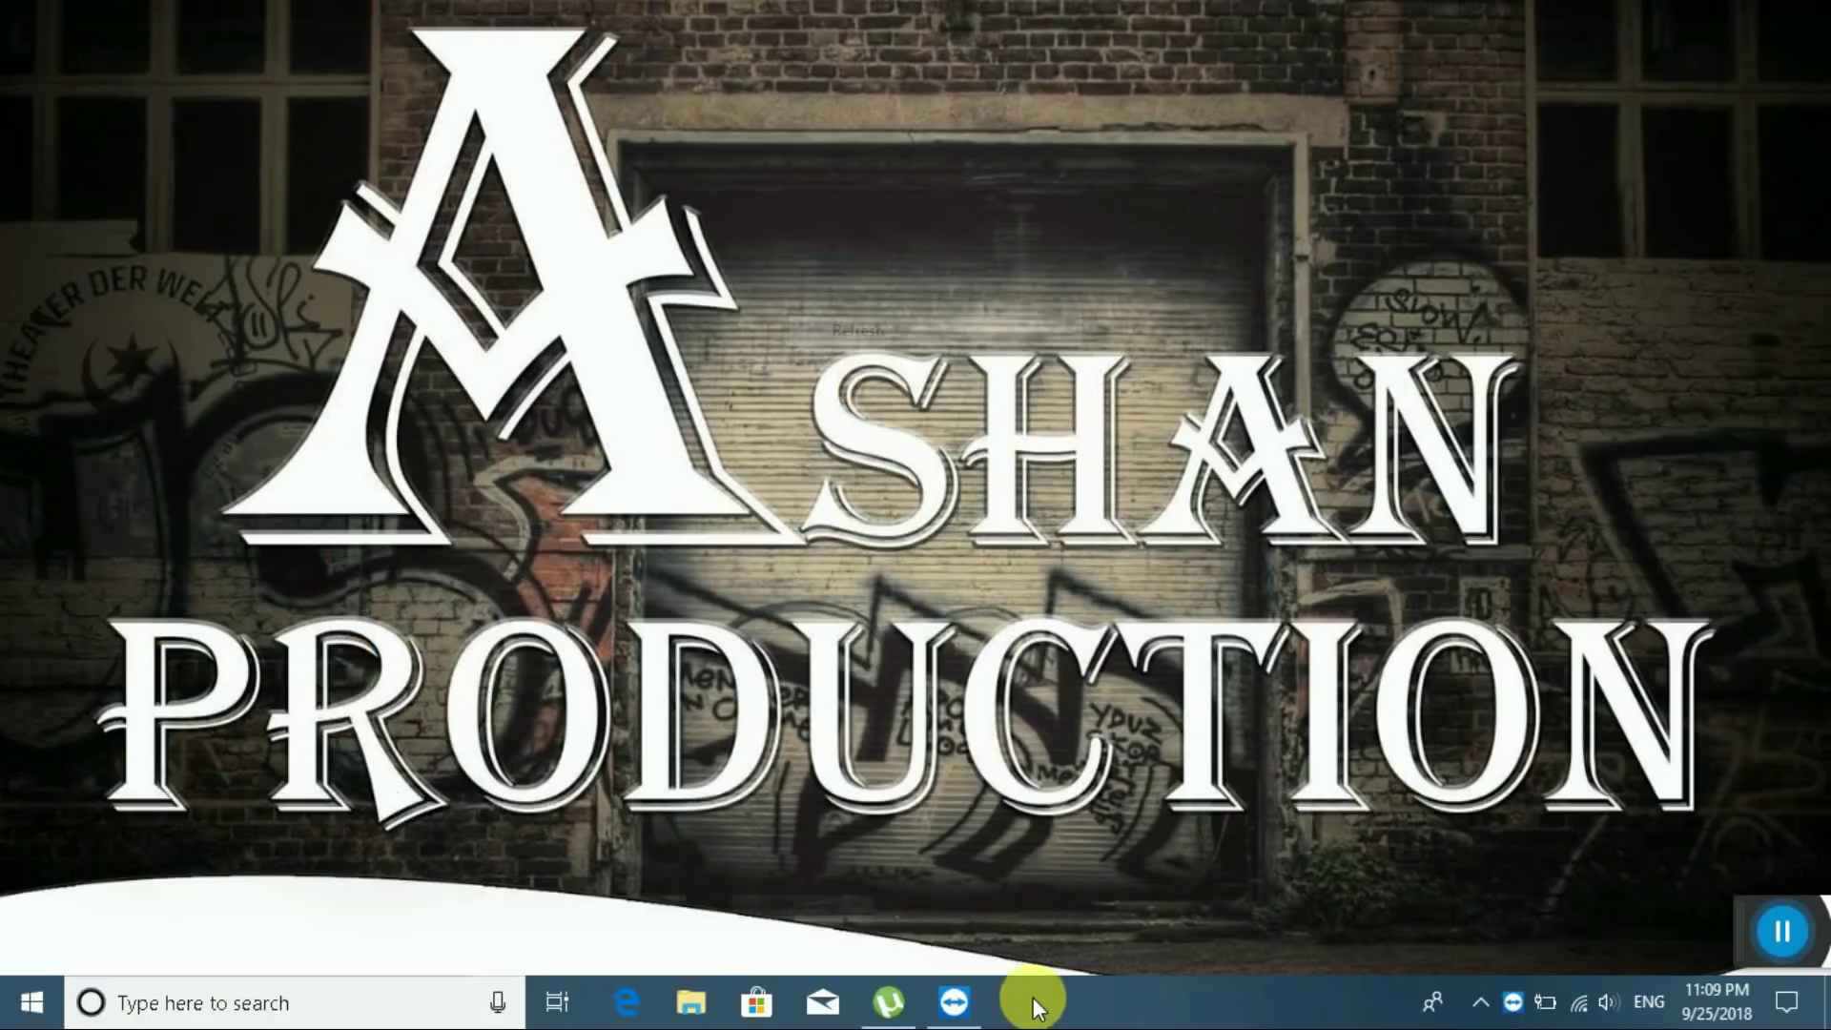
left_click(953, 1001)
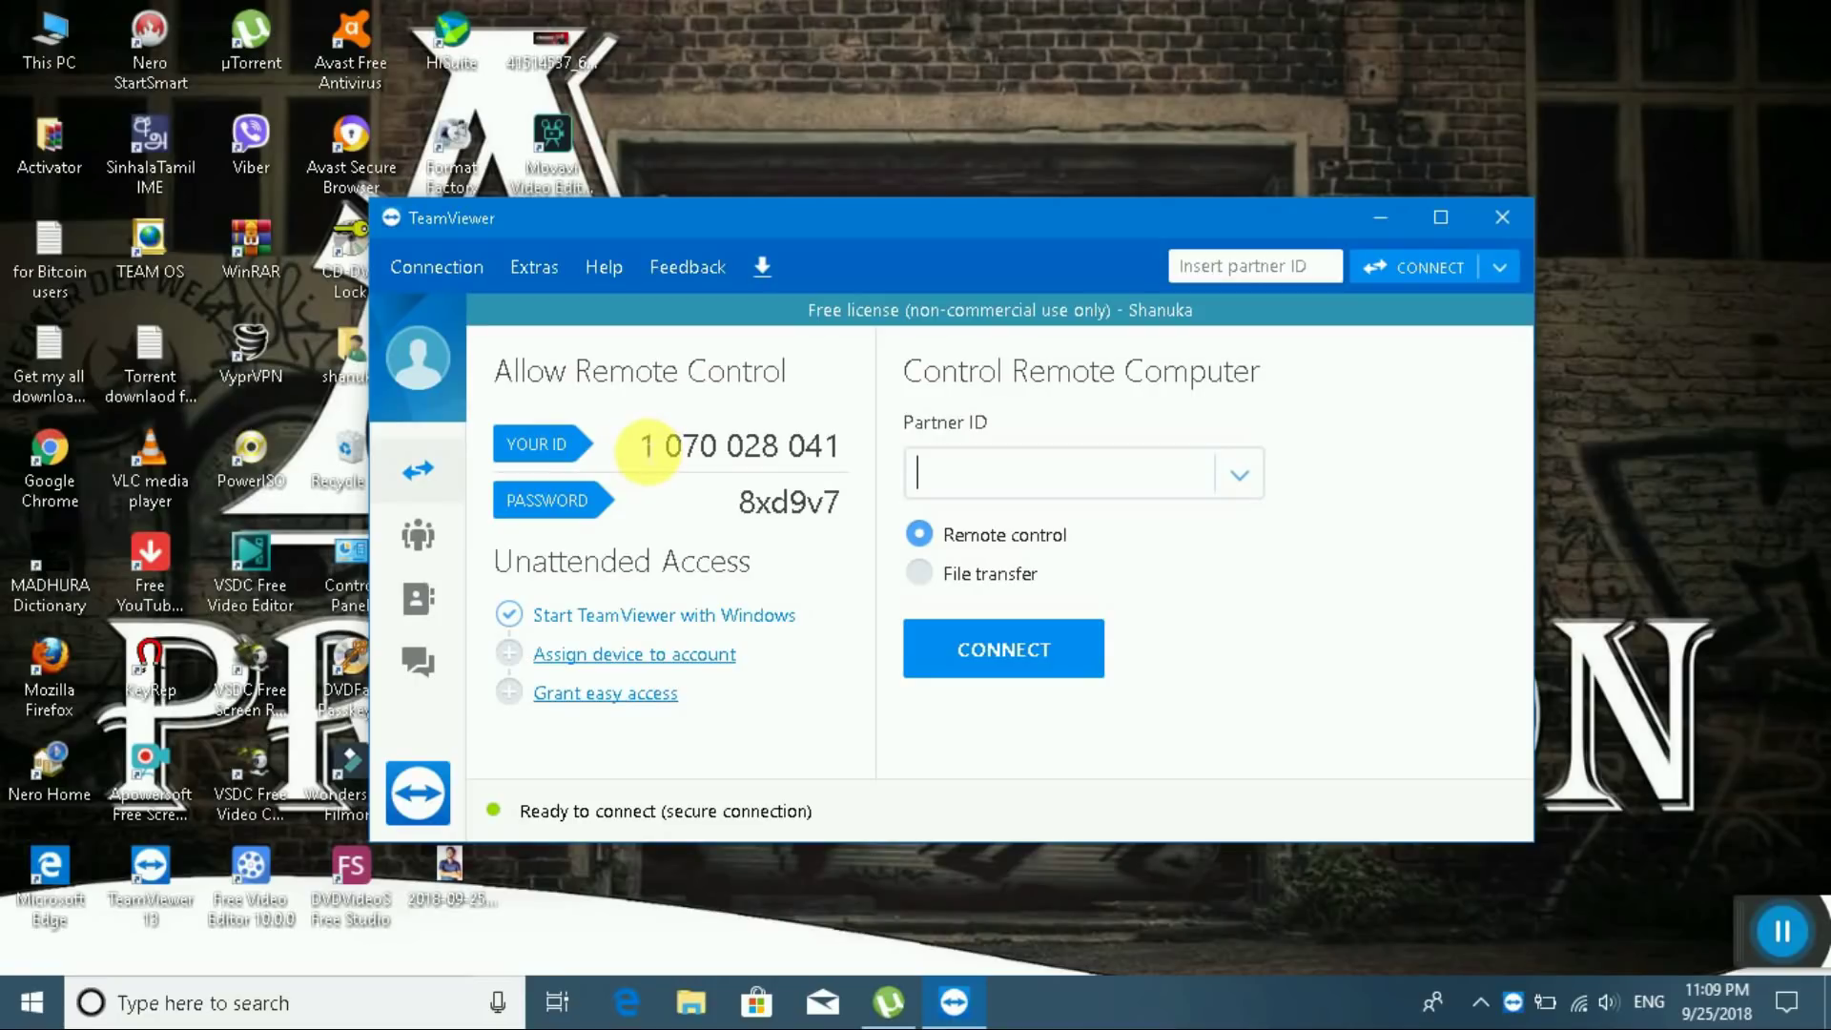
left_click_drag(645, 444, 851, 458)
left_click(844, 454)
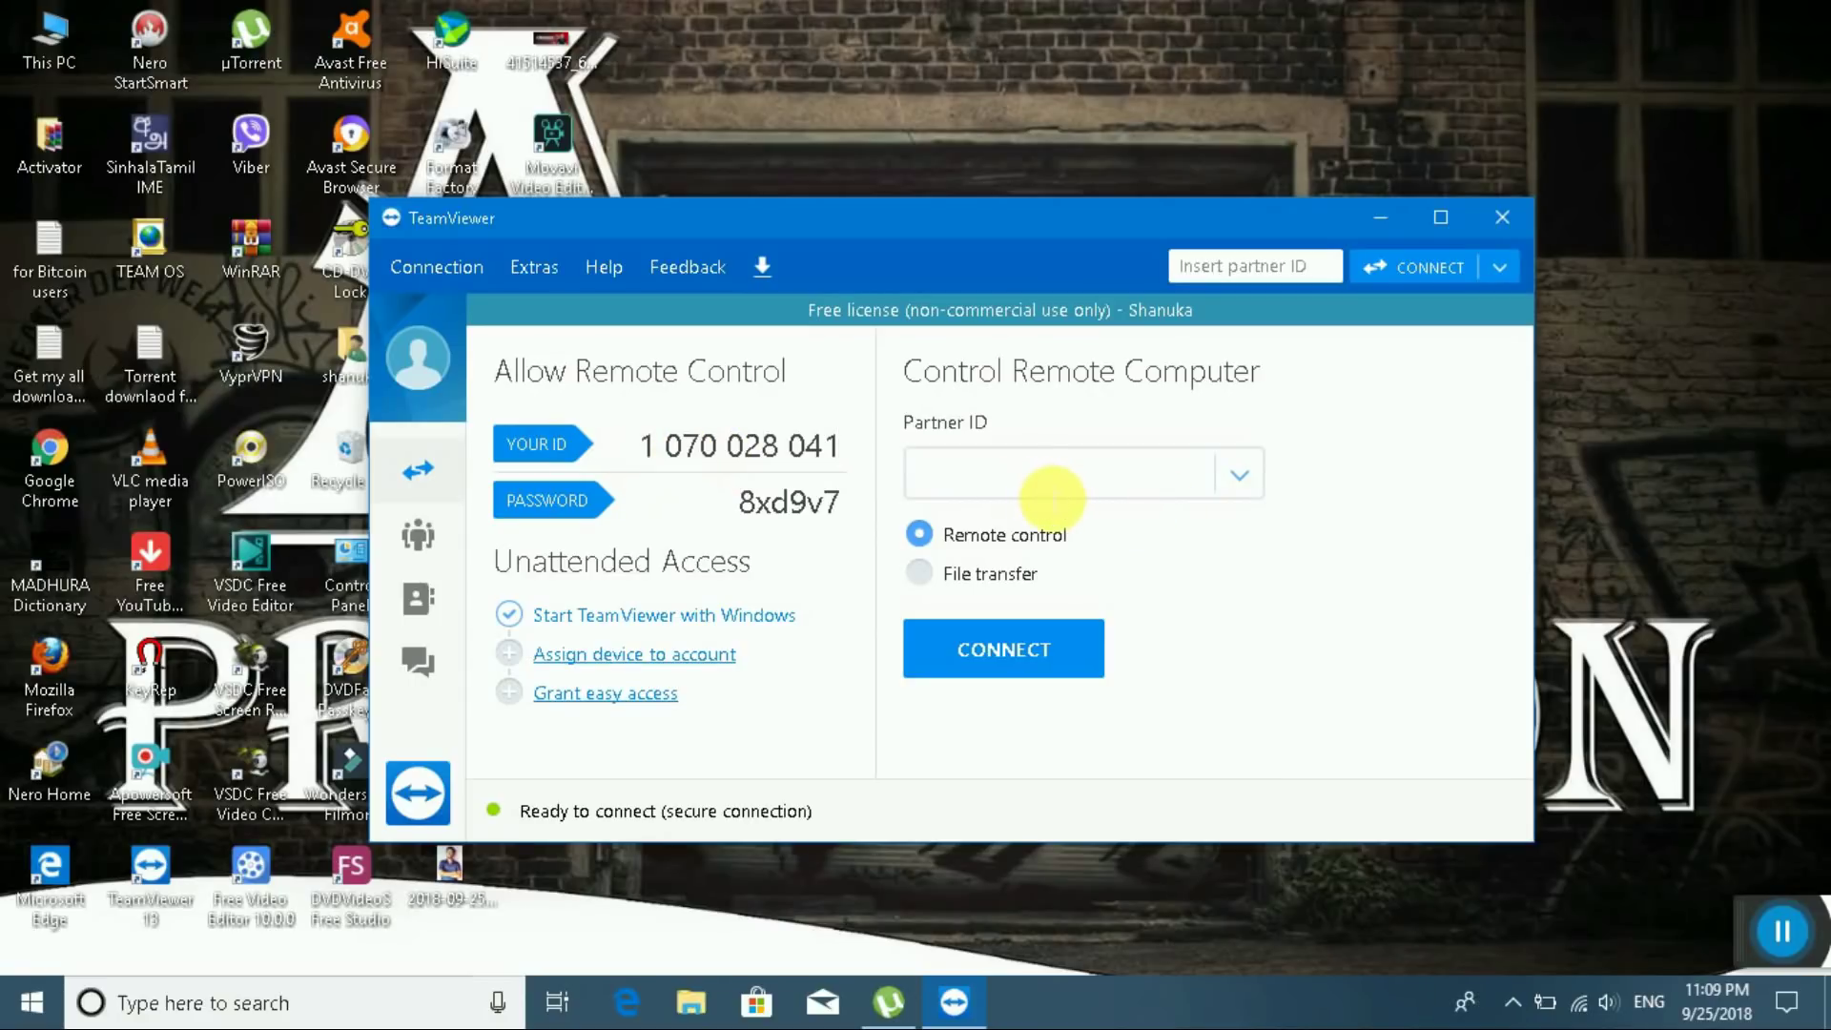
left_click(1053, 484)
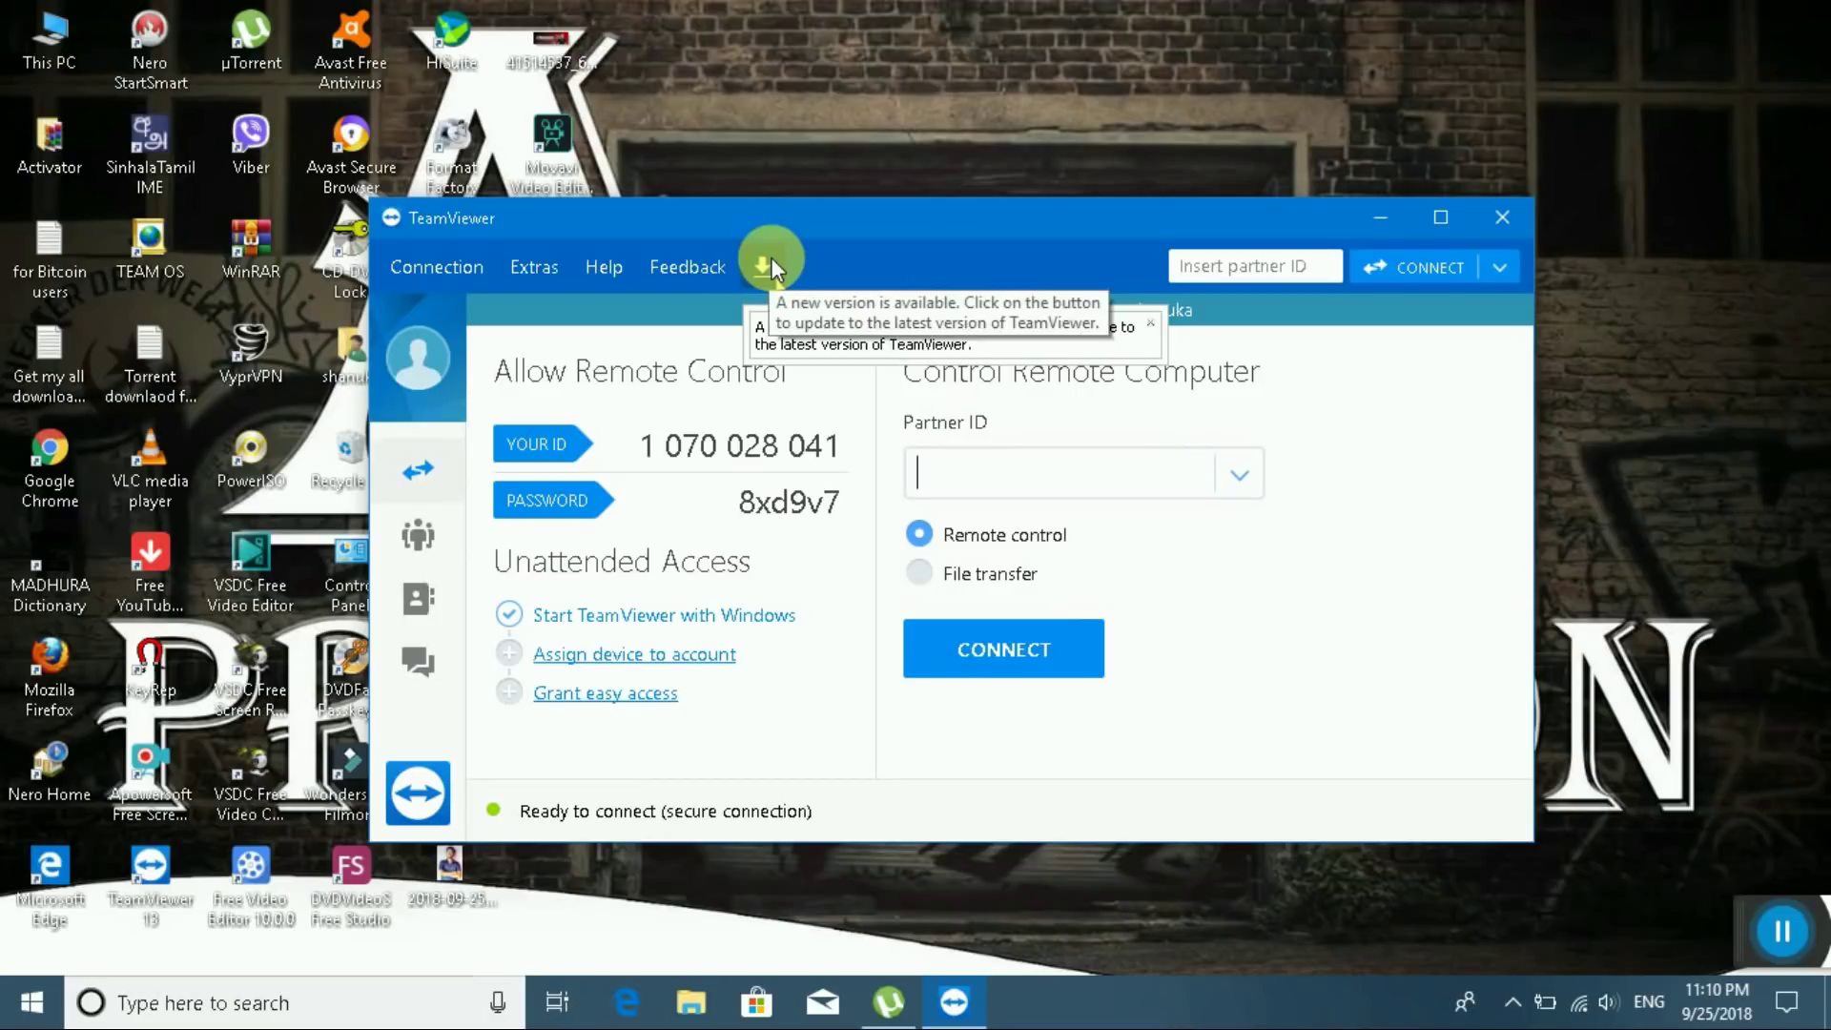
left_click(1476, 221)
Refresh the Windows desktop three times so the icons reappear.
right_click(1227, 278)
left_click(1312, 361)
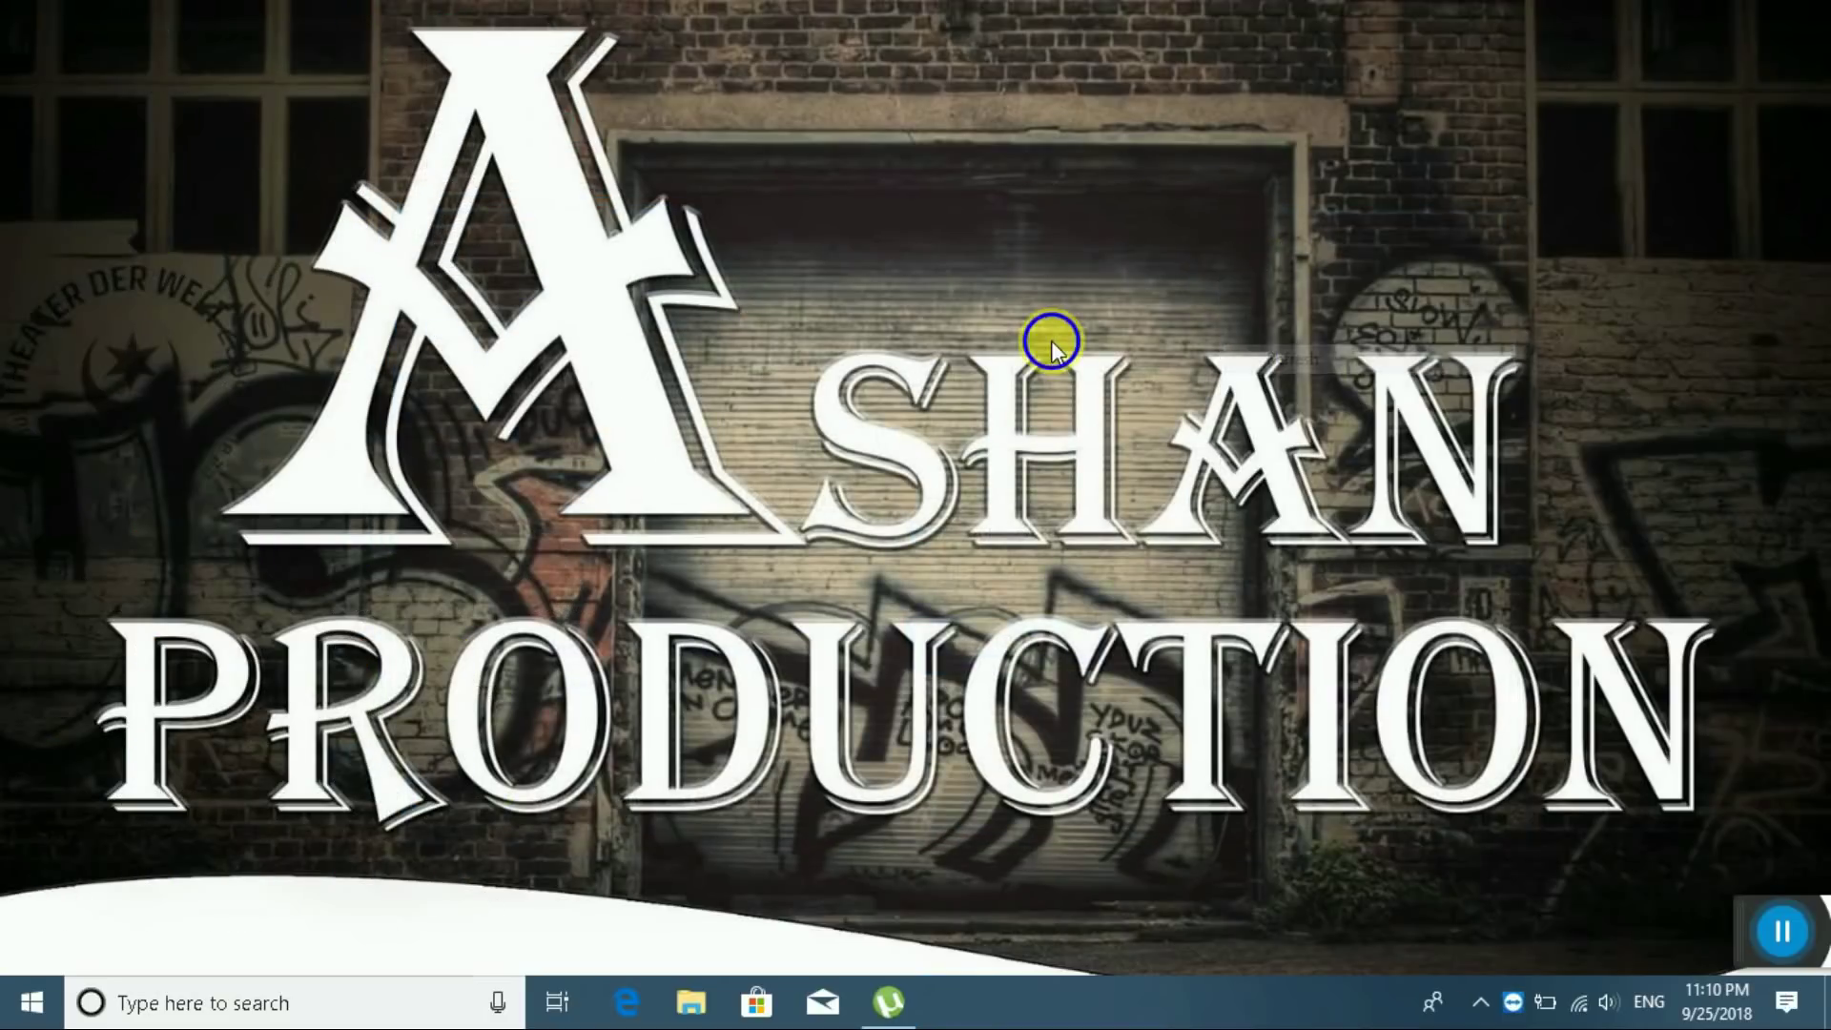
right_click(1050, 339)
left_click(1110, 399)
right_click(845, 288)
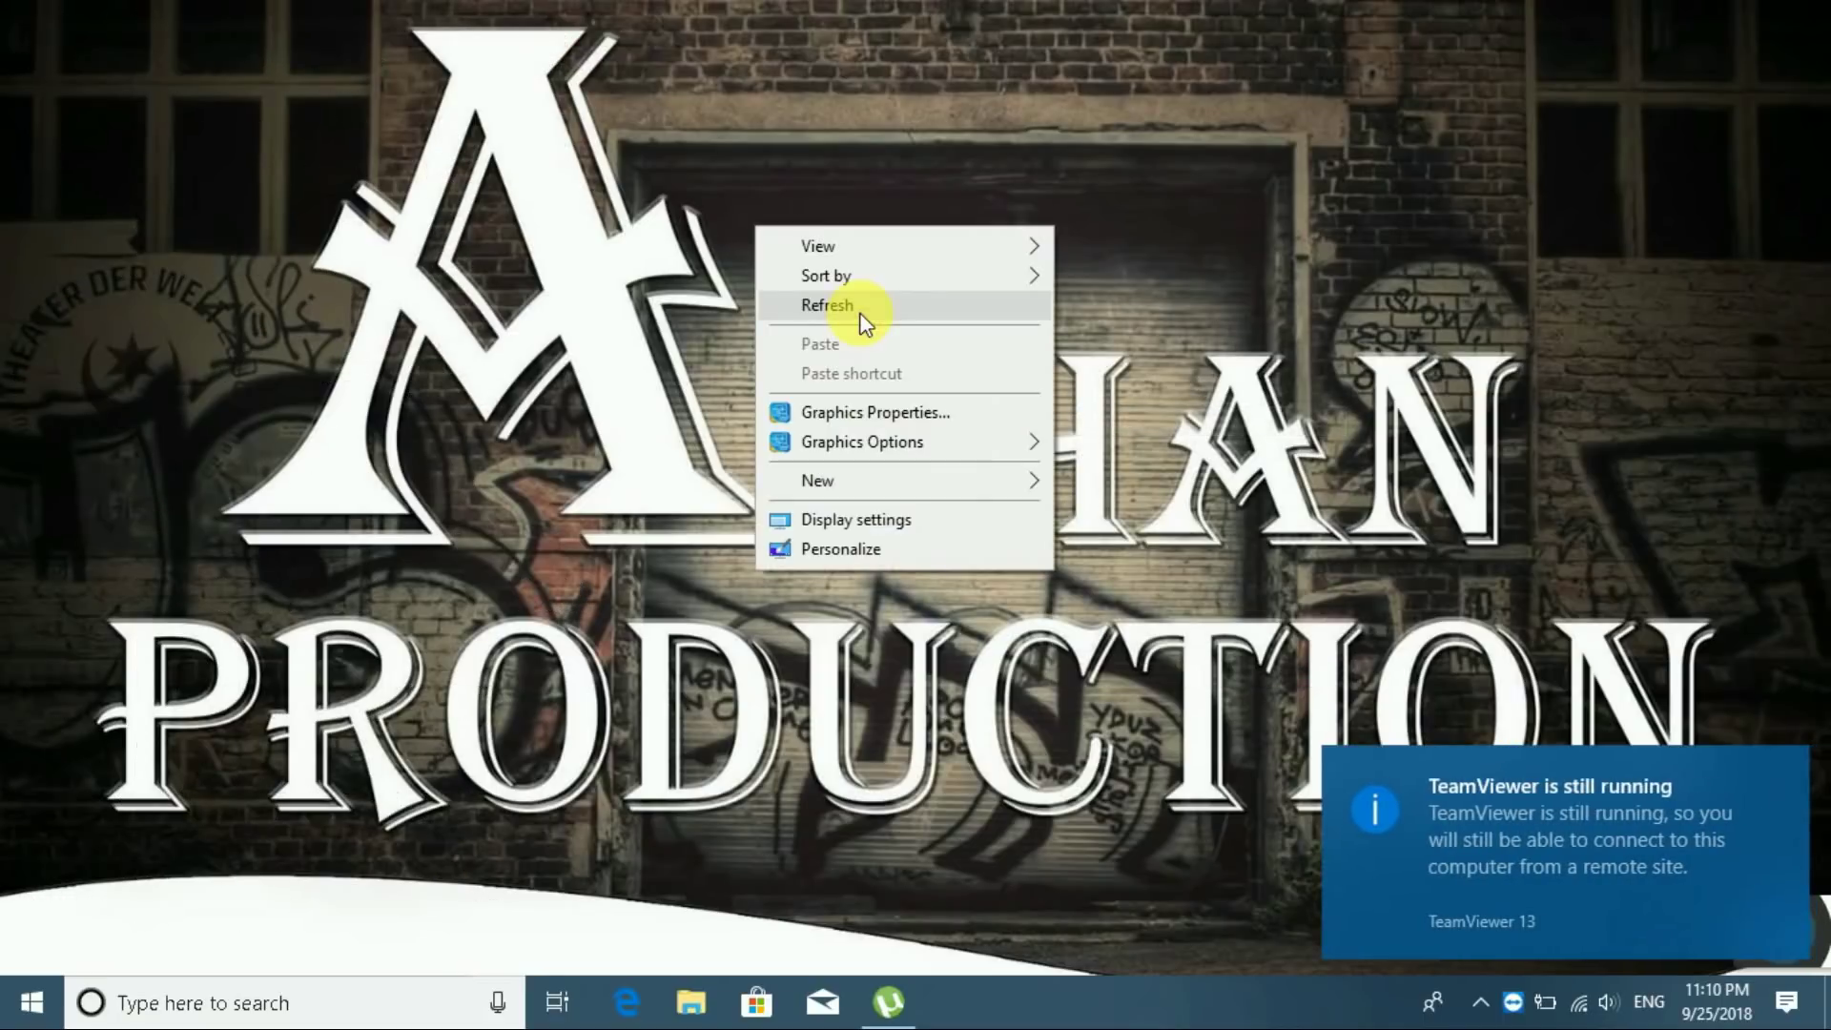
left_click(862, 304)
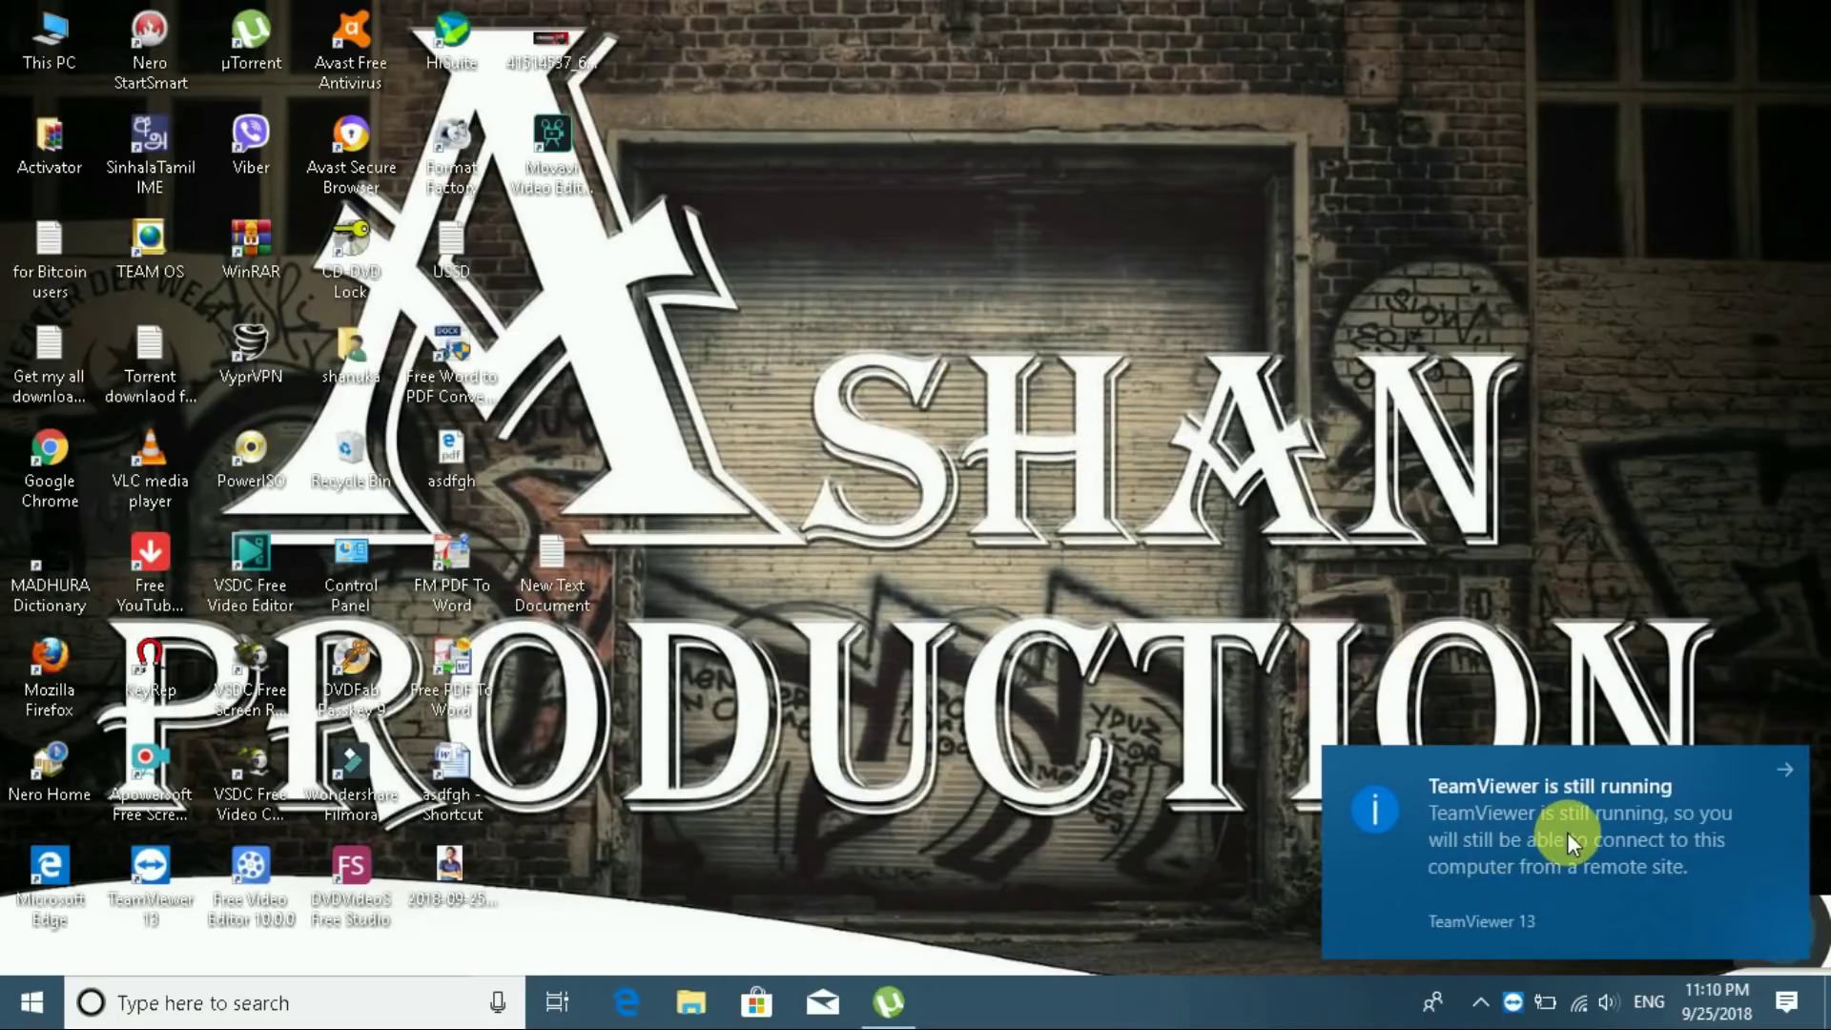